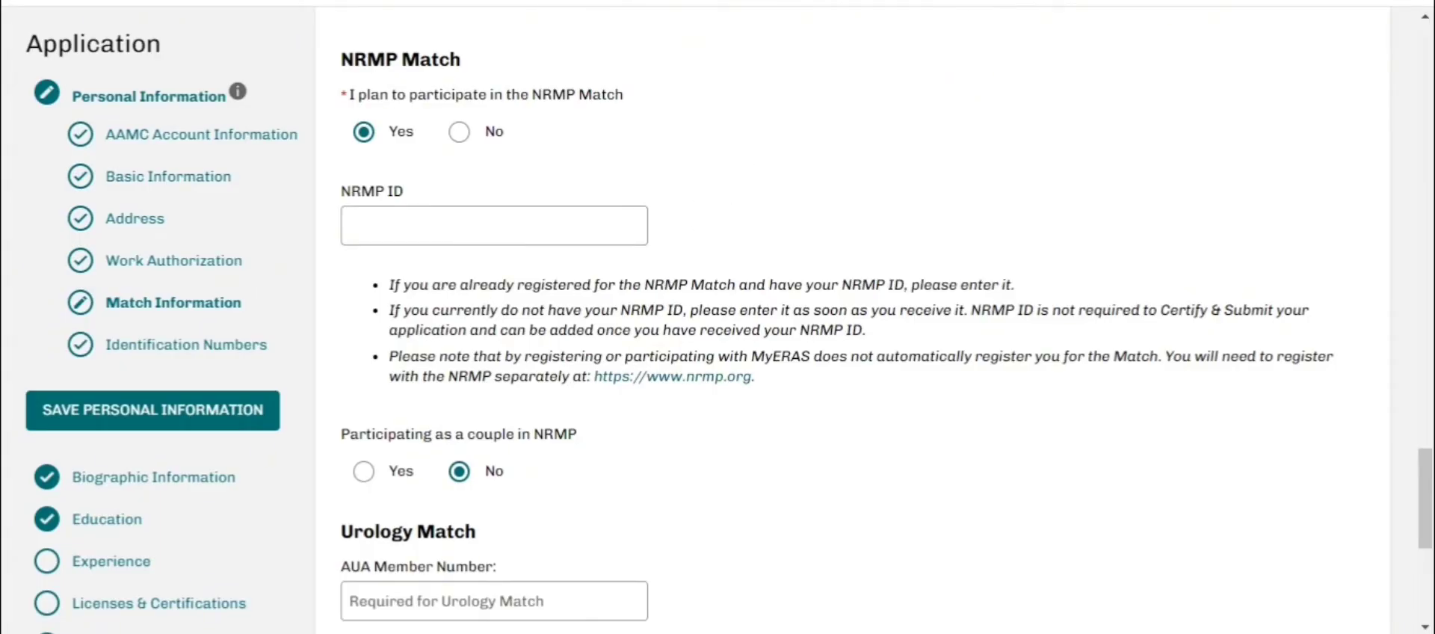
Open the NRMP website from the Match Information page and begin registration for the 2025 Main Residency Match.
left_click_drag(586, 378, 767, 389)
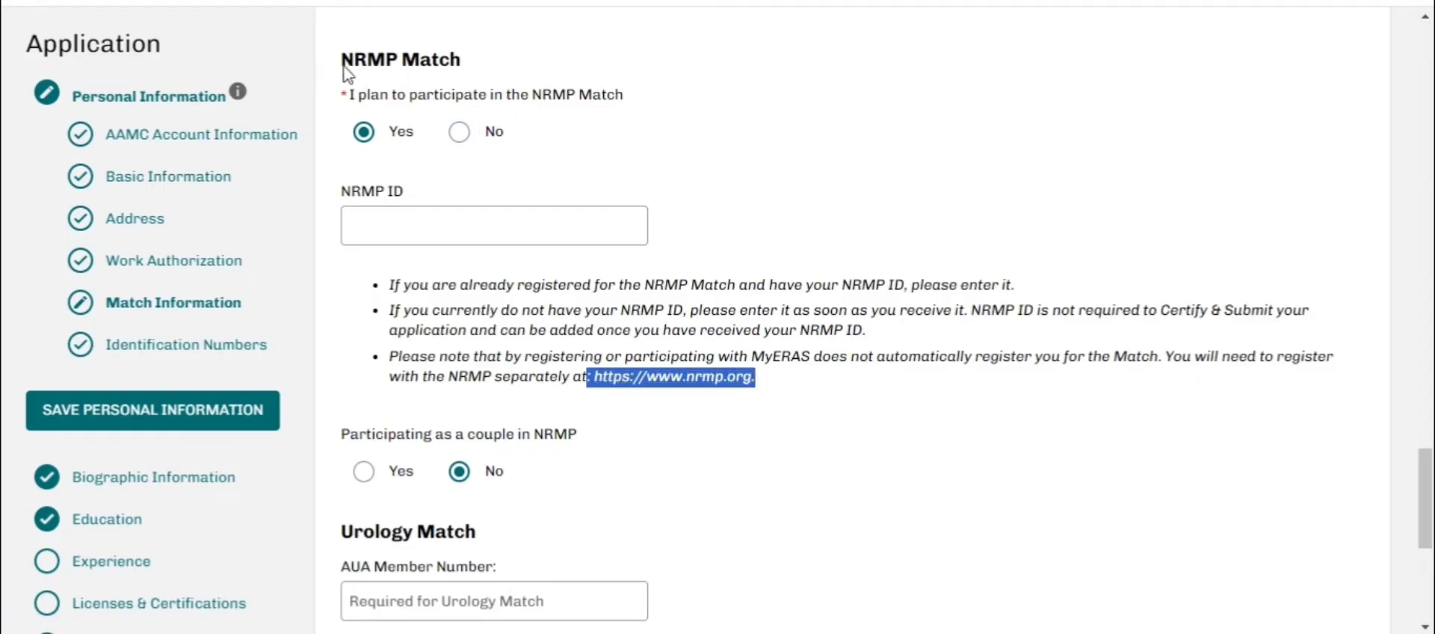
left_click(692, 380)
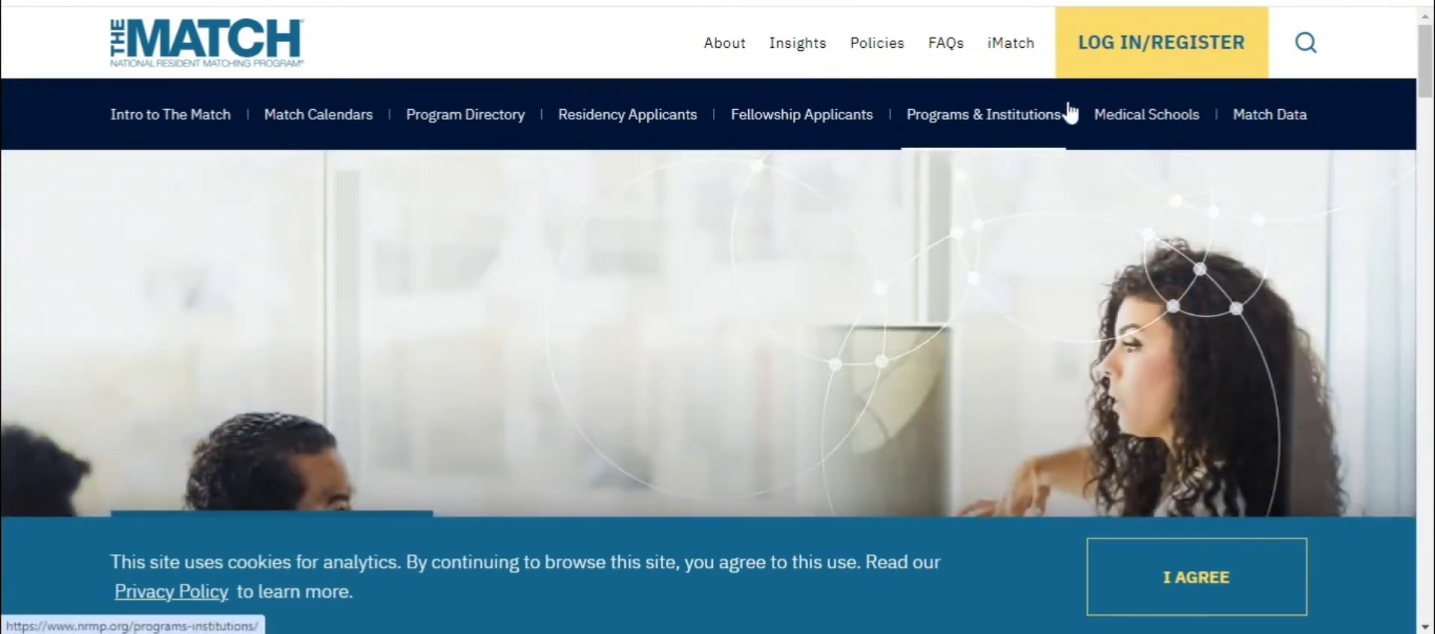
left_click(1114, 63)
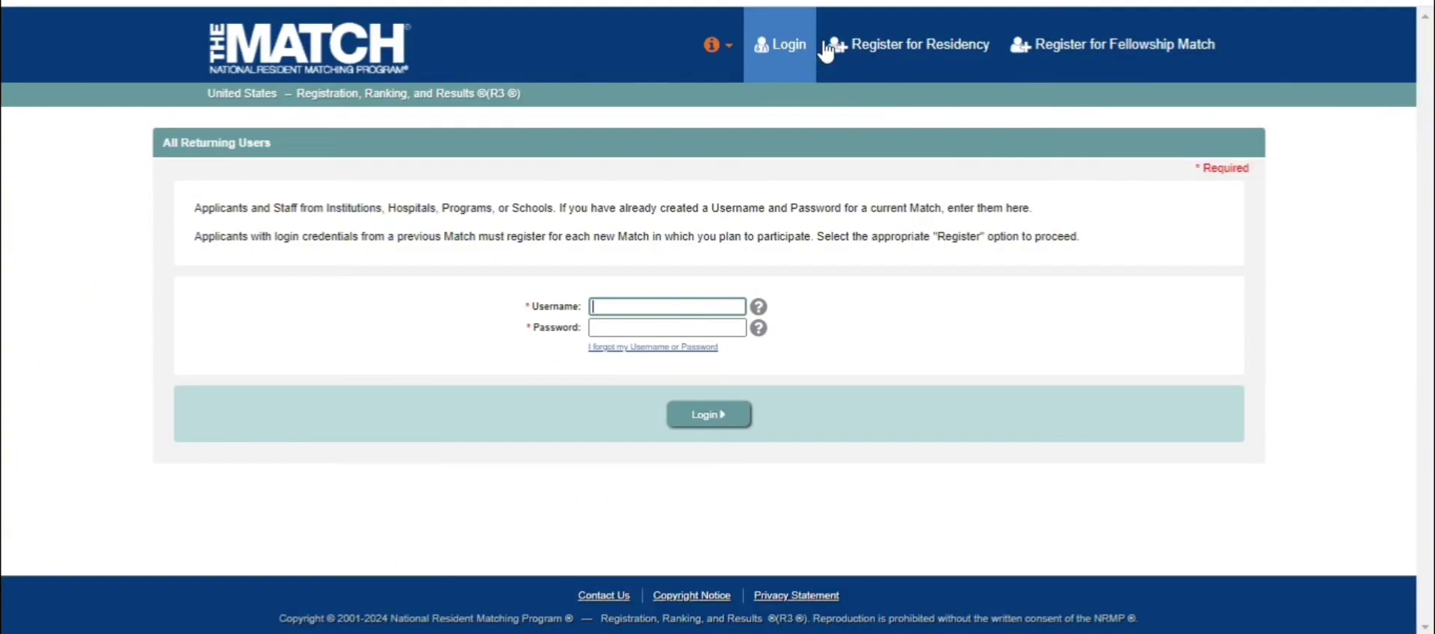
left_click(912, 47)
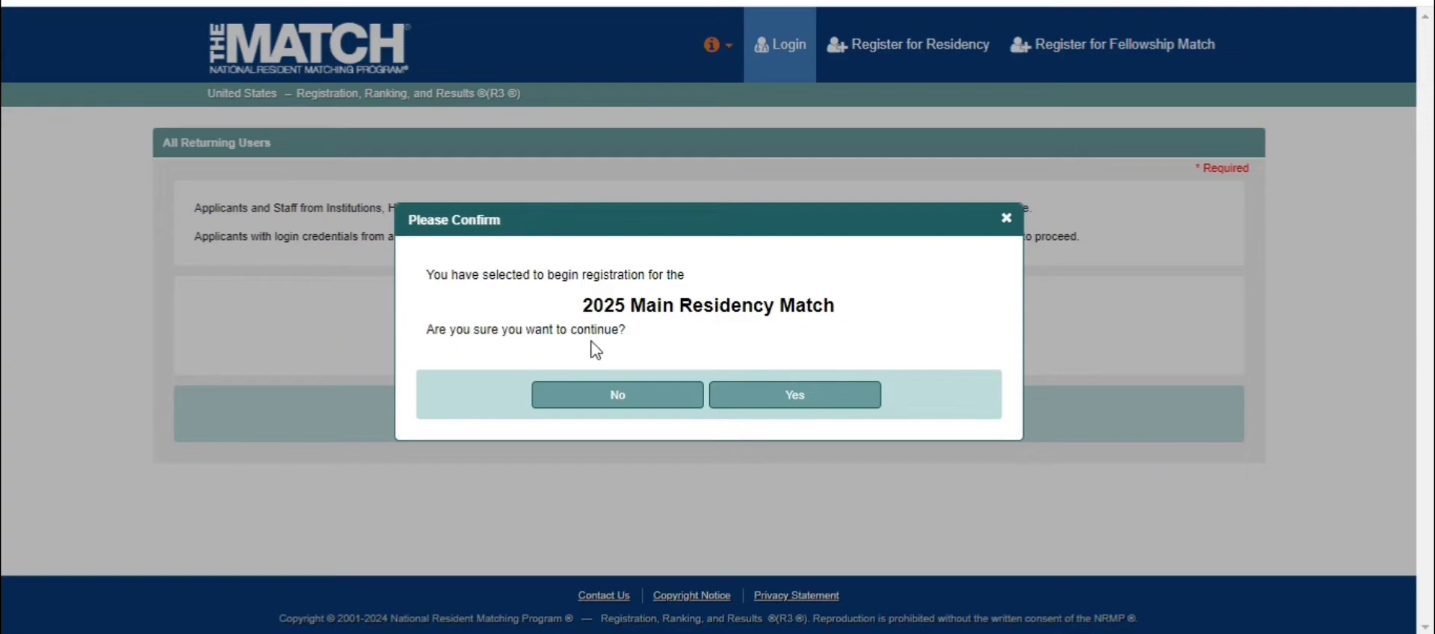
left_click(764, 393)
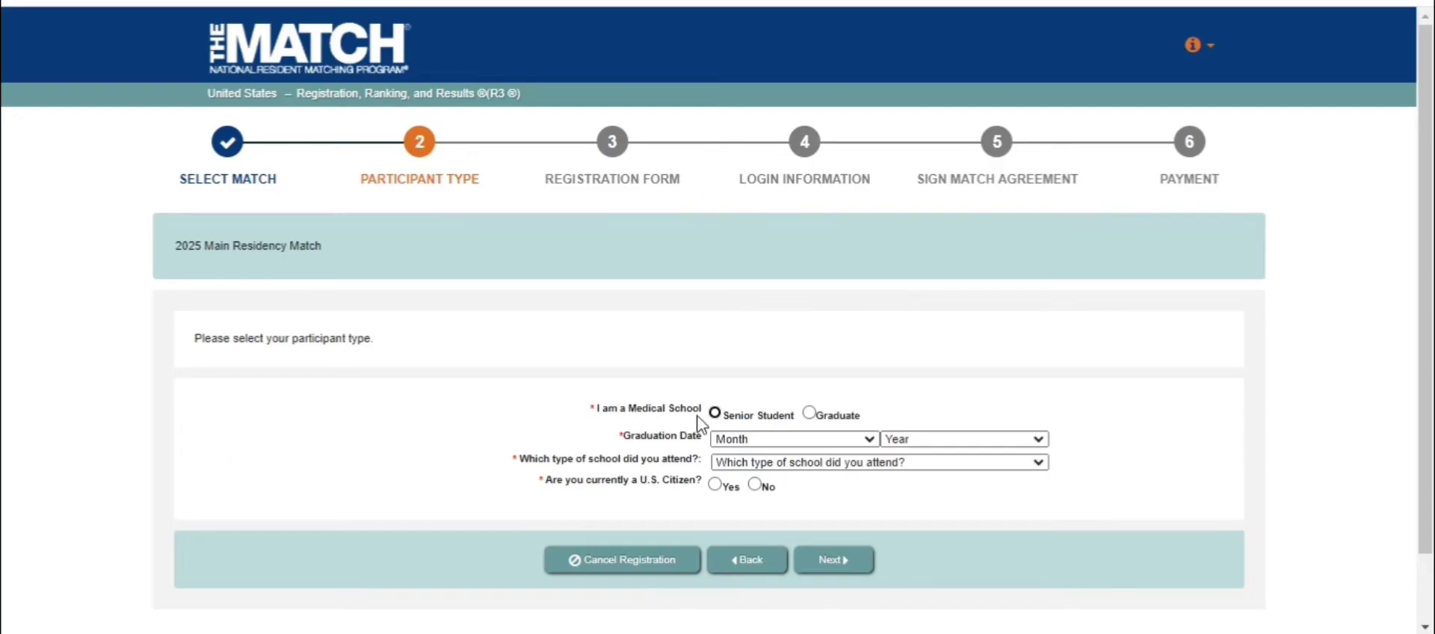
Set the participant type to medical school Graduate with a graduation date of April 2022.
left_click(810, 413)
left_click(800, 446)
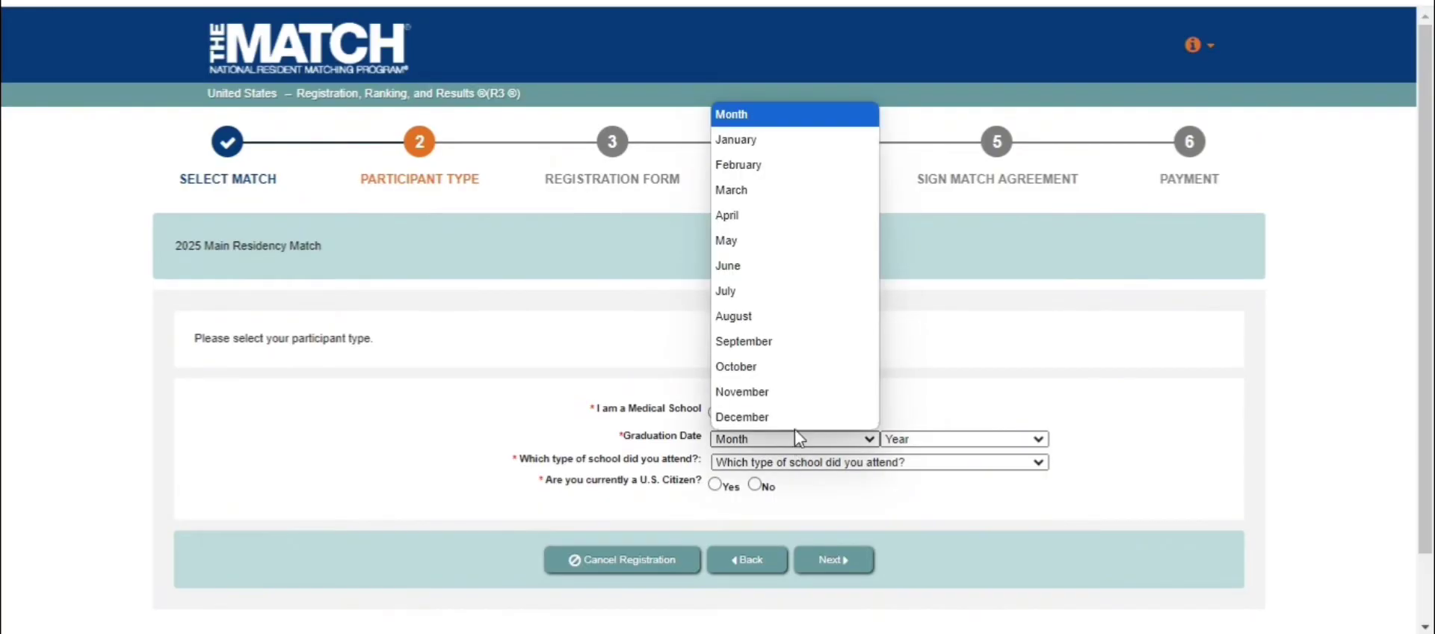
left_click(755, 224)
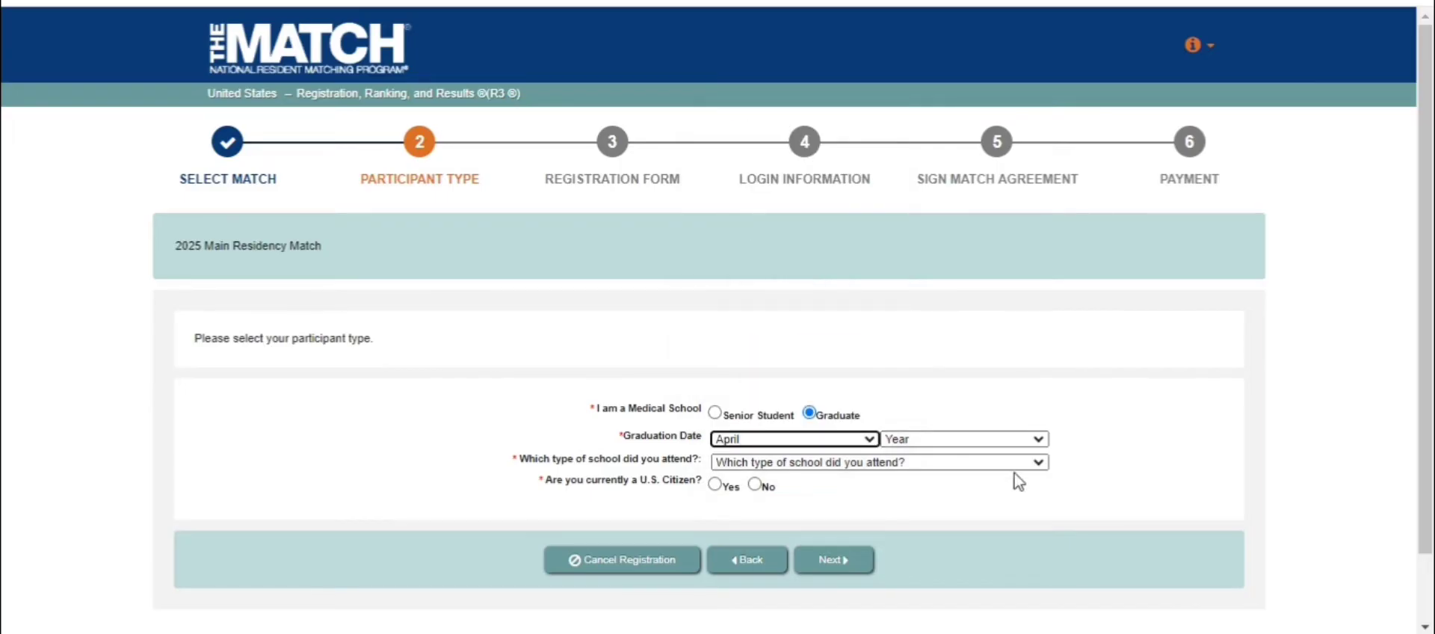
left_click(1016, 441)
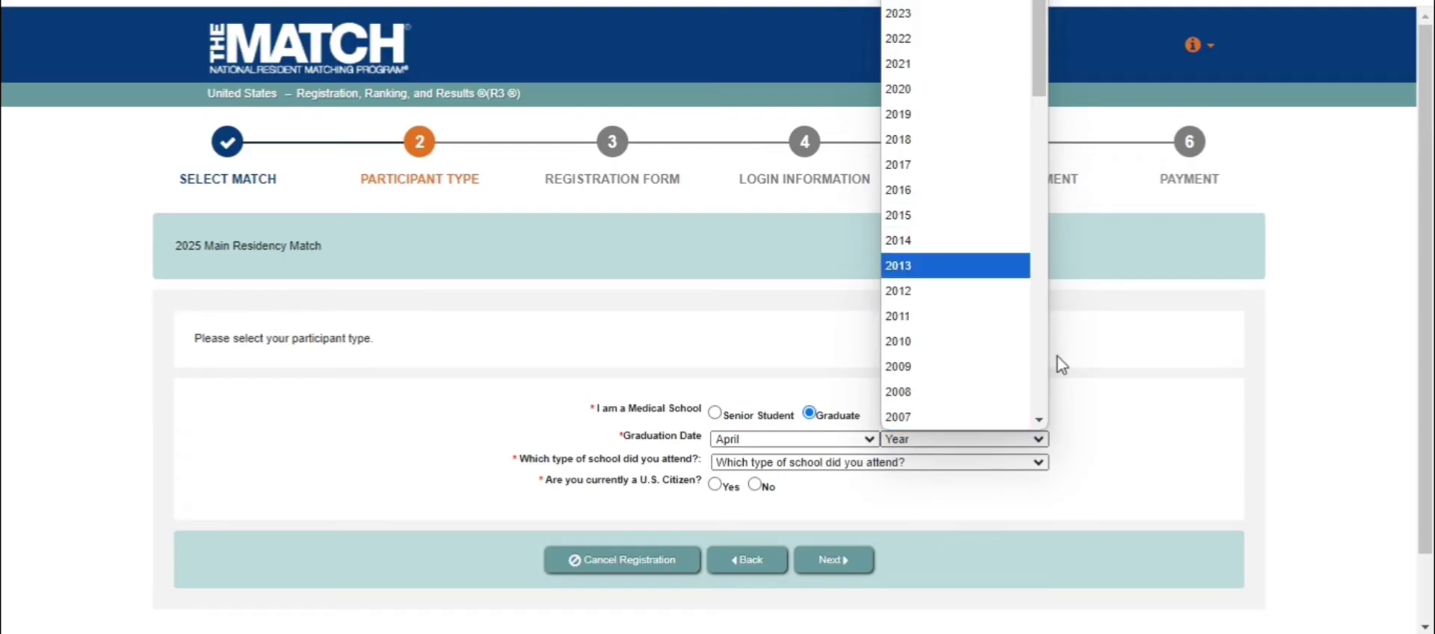
left_click_drag(1041, 420, 1041, 424)
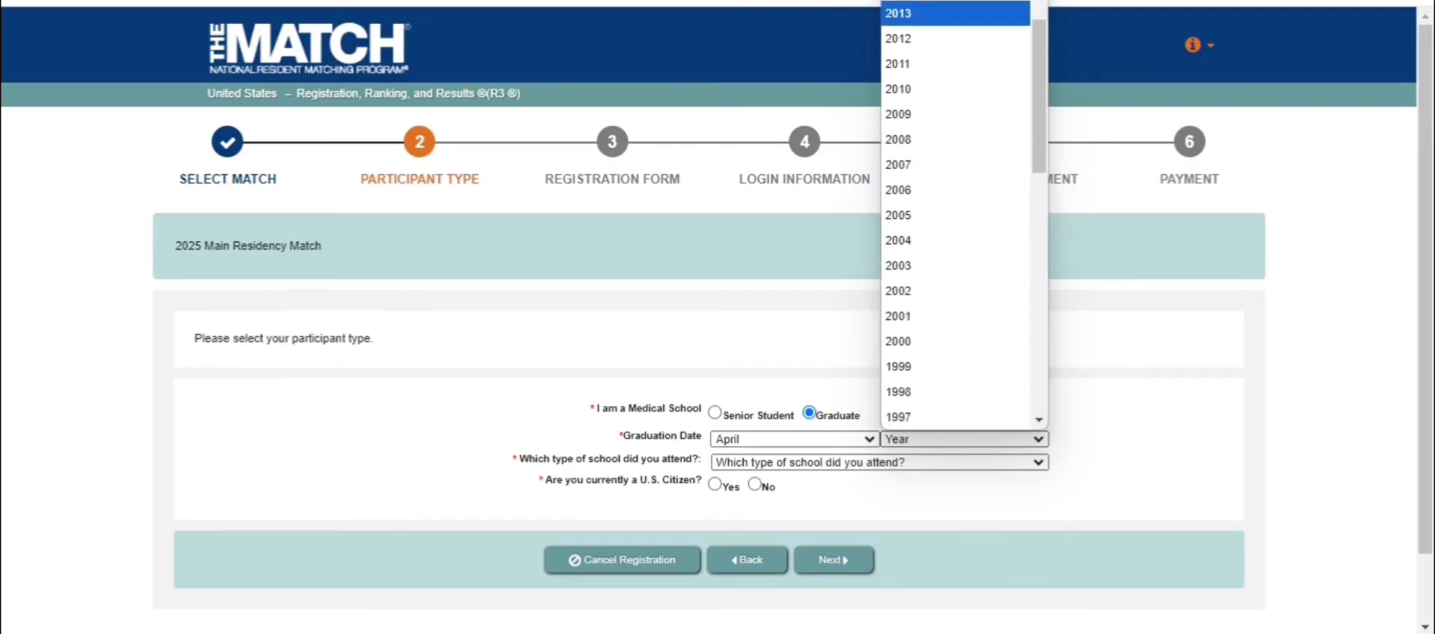
scroll(936, 49, "up", 4)
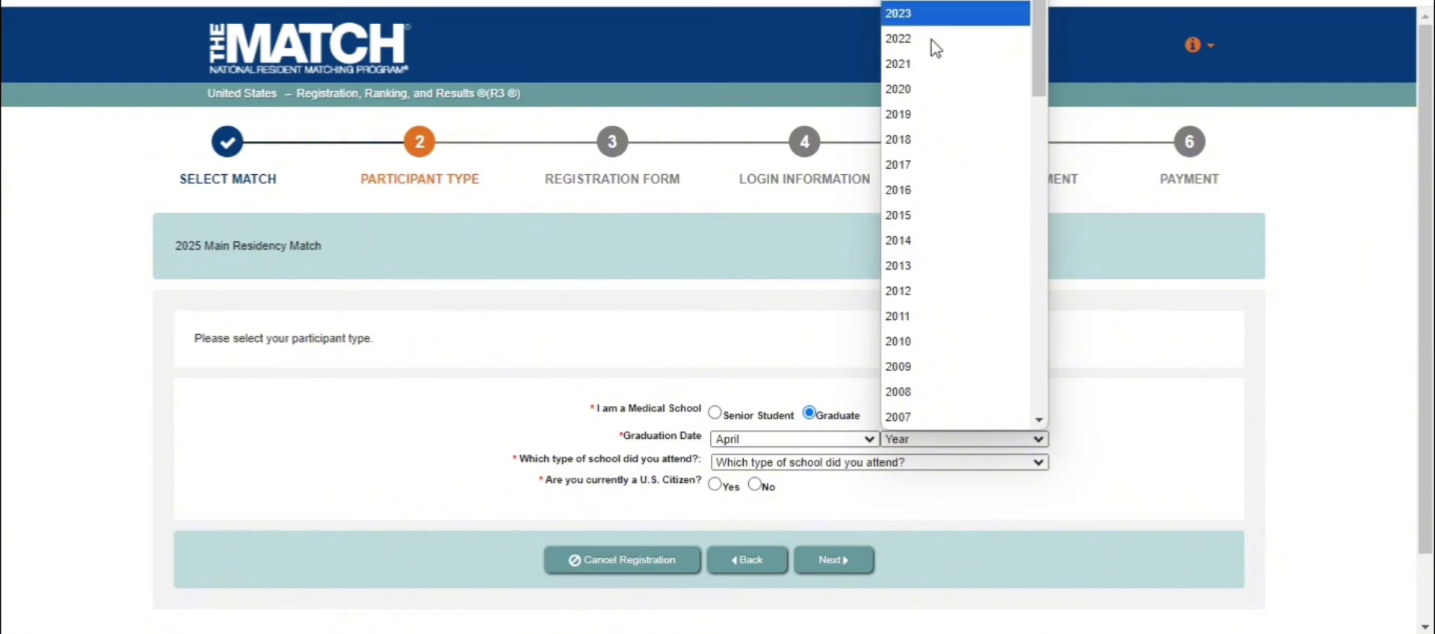
left_click(928, 40)
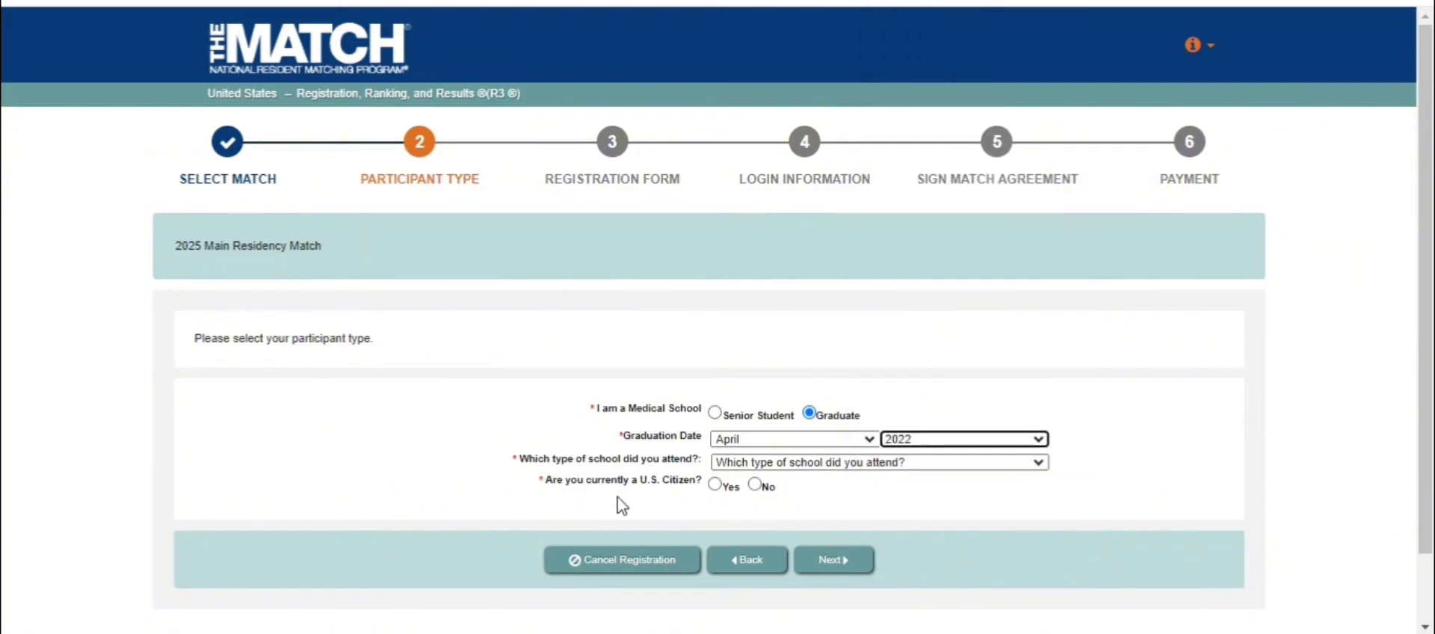
Select Other International Medical School, answer No to U.S. citizenship, set the status to Non-U.S. Citizen - Other, and continue.
left_click(953, 465)
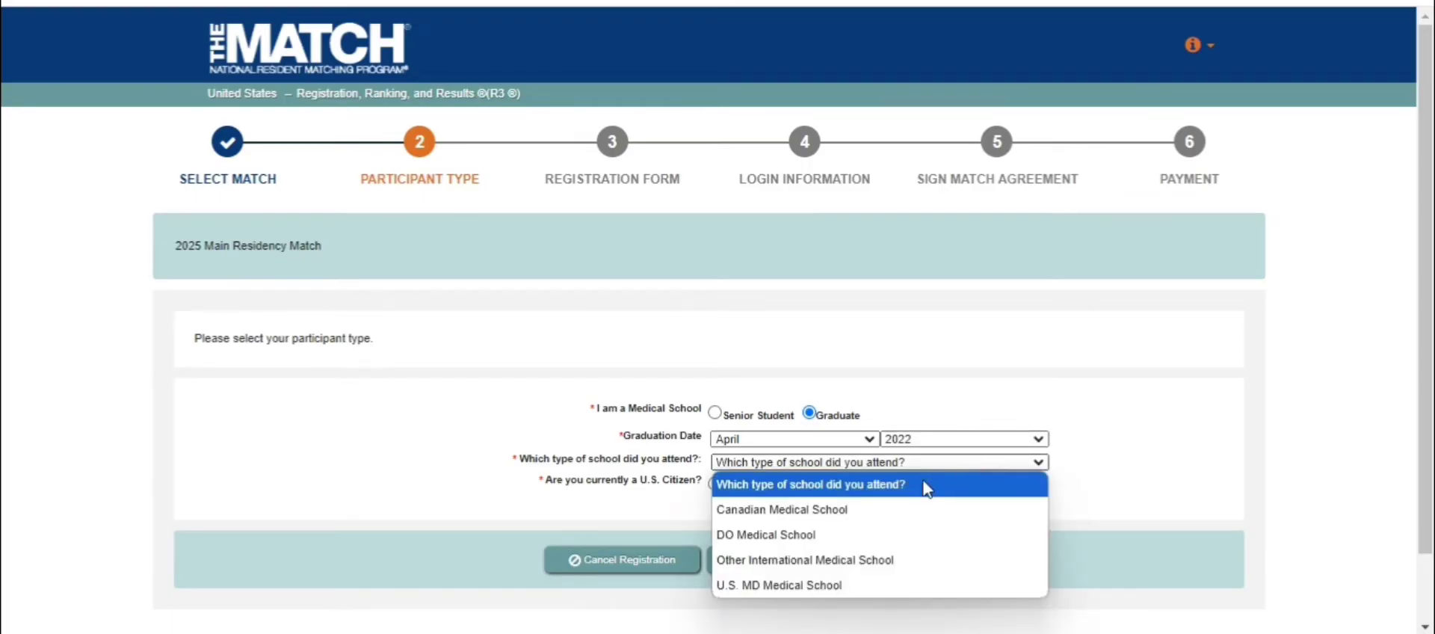
left_click(814, 570)
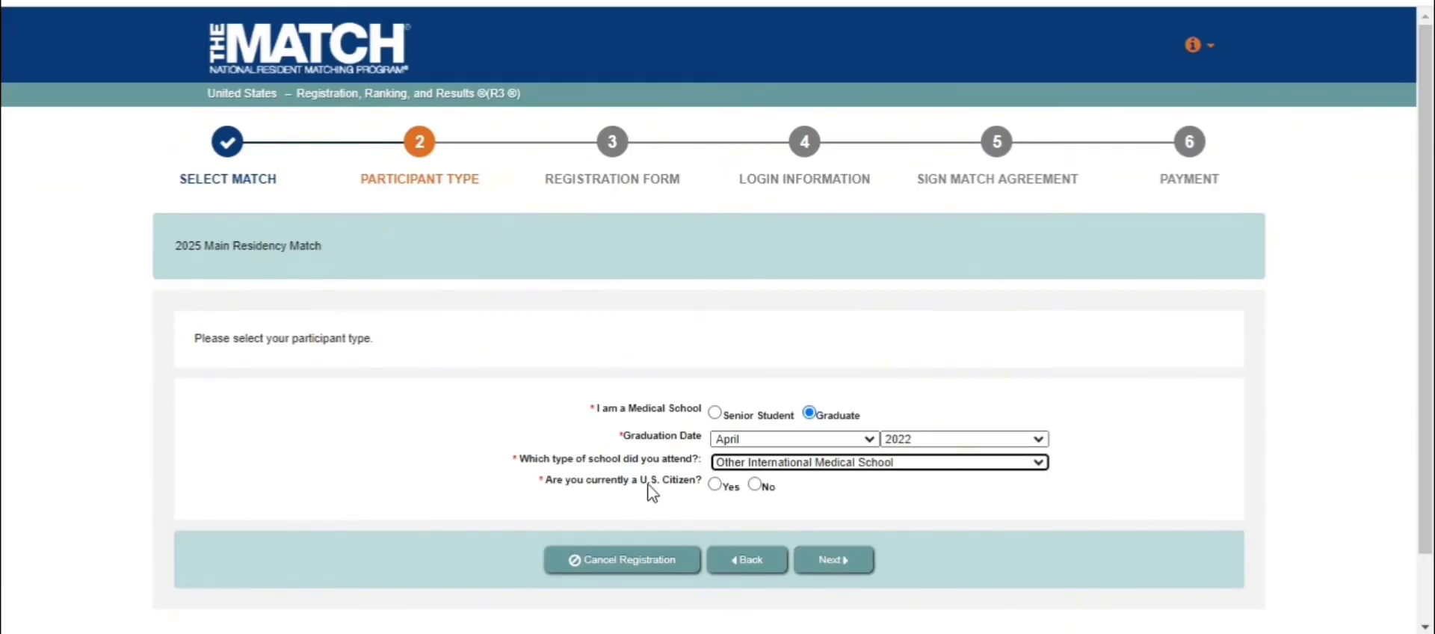
left_click(755, 484)
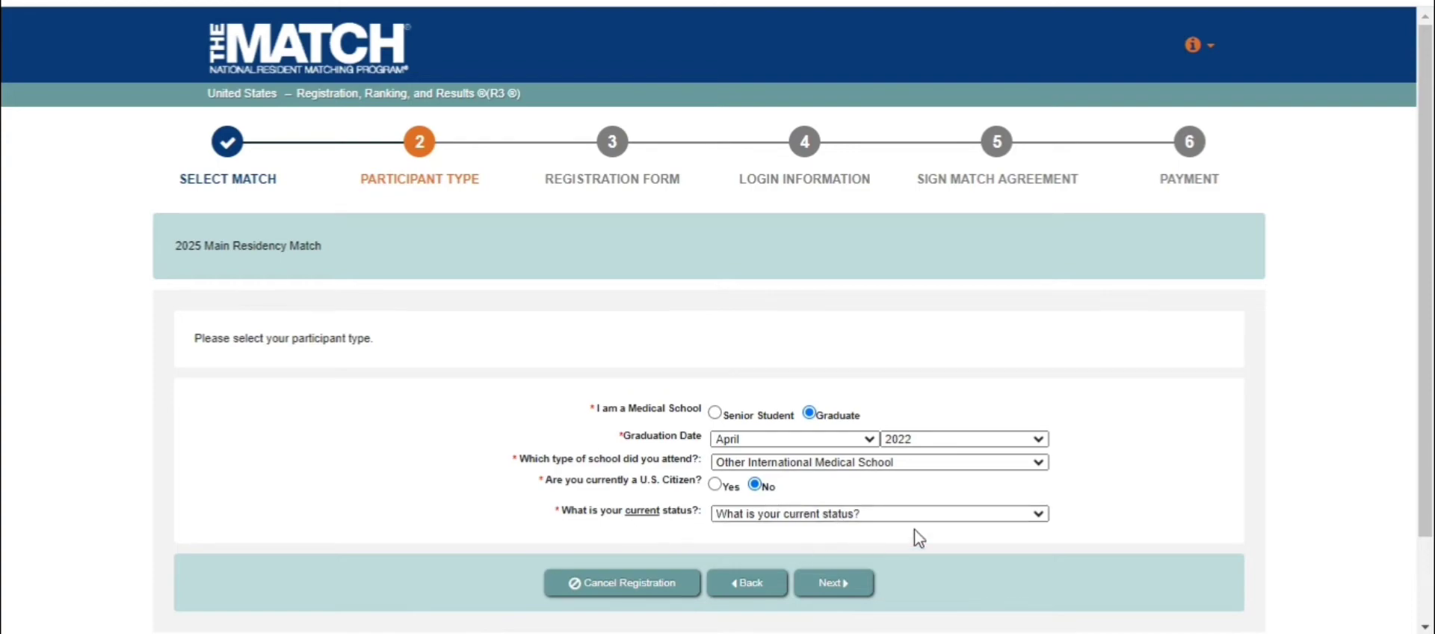
left_click(963, 521)
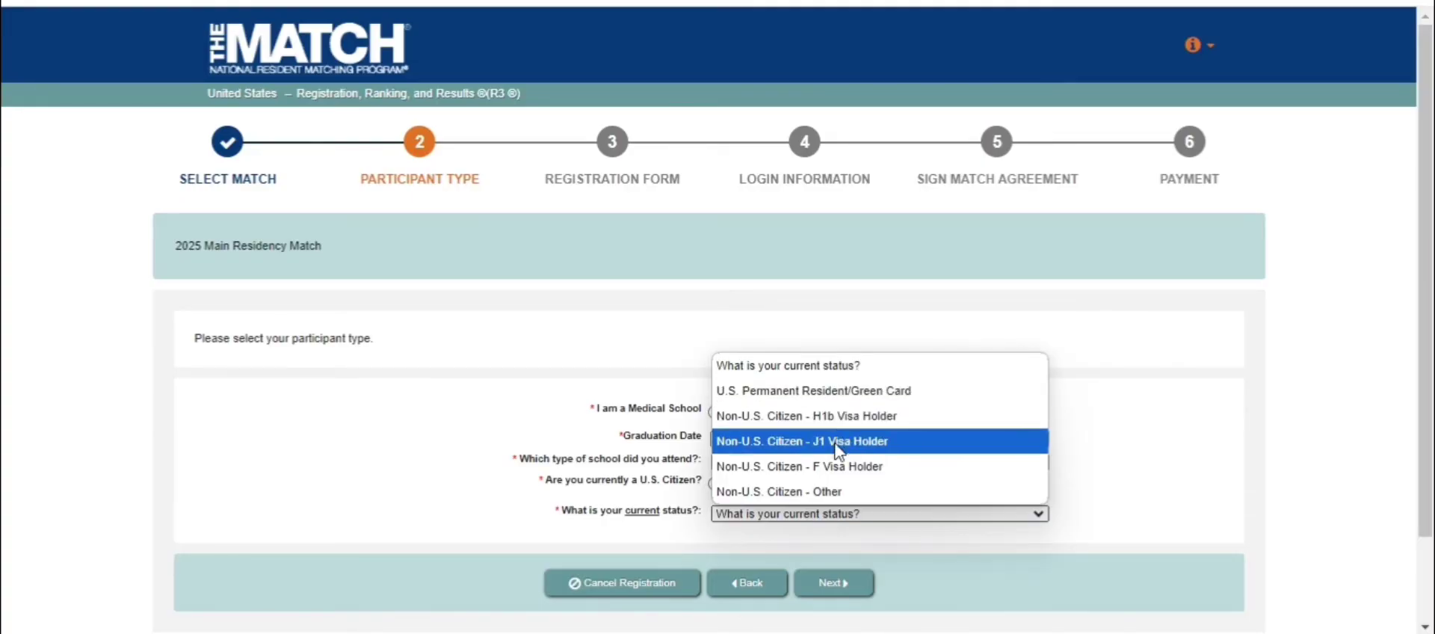
left_click(817, 493)
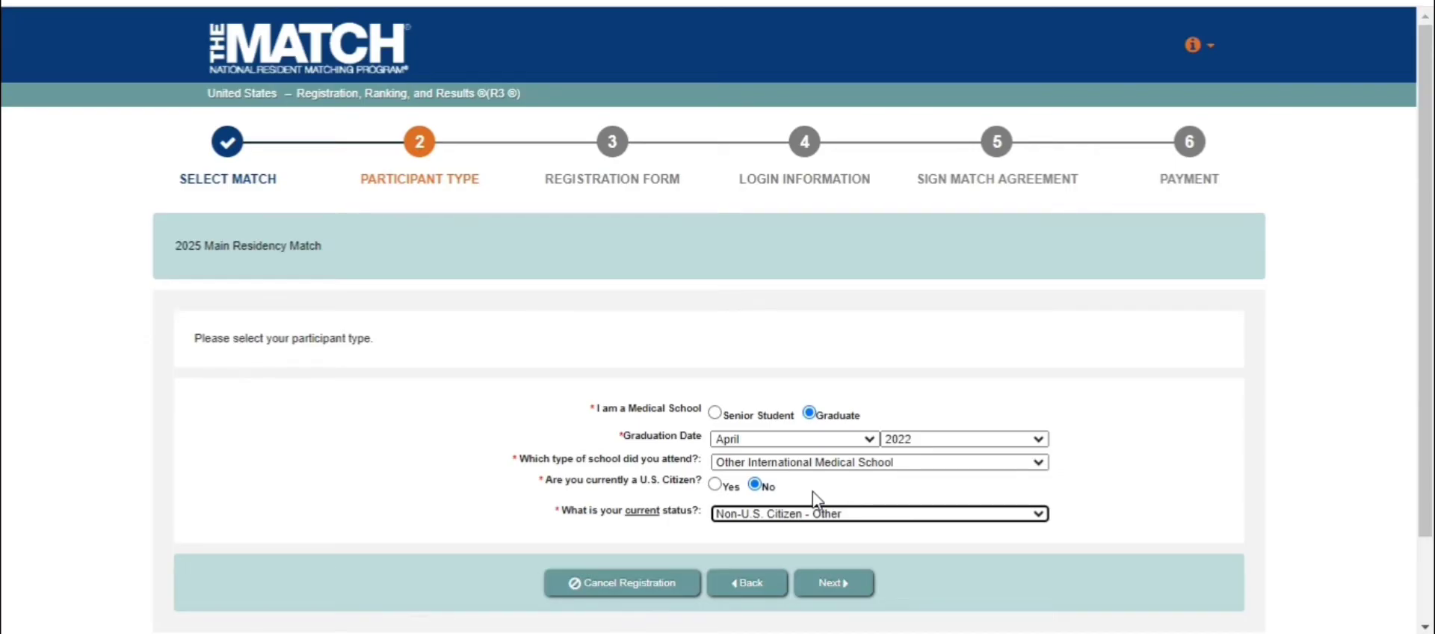
left_click(828, 585)
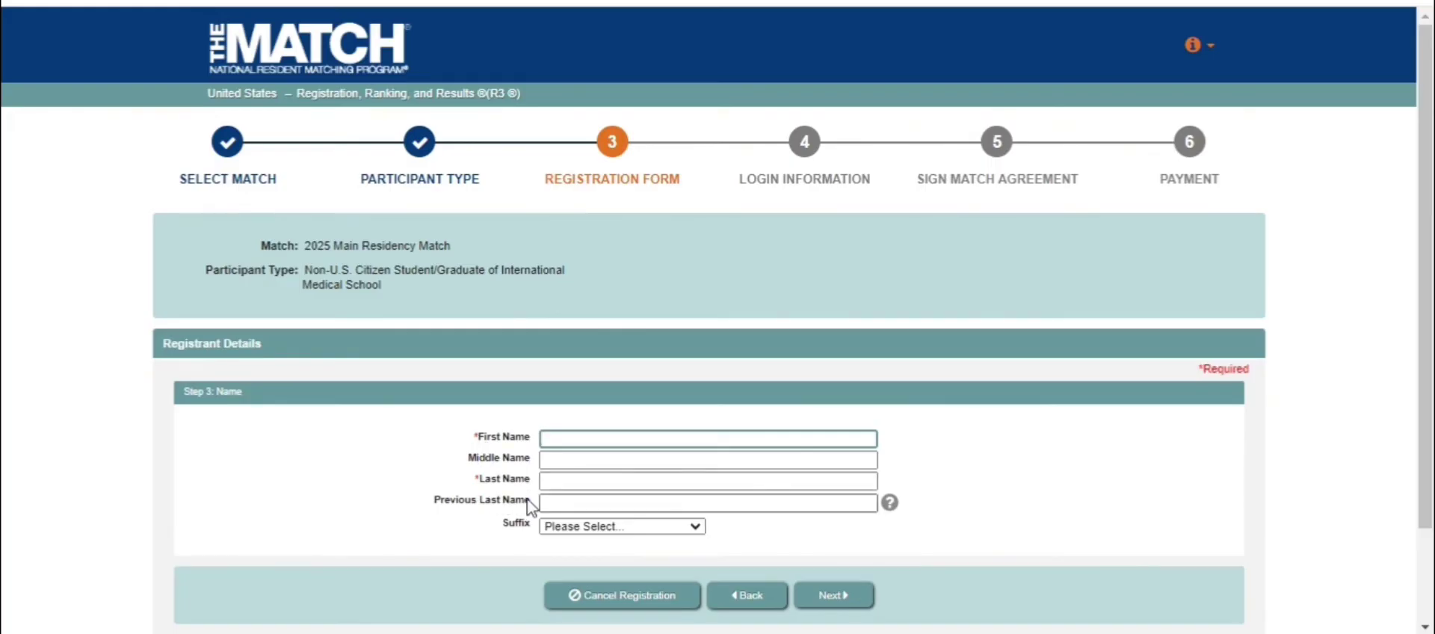
left_click(628, 528)
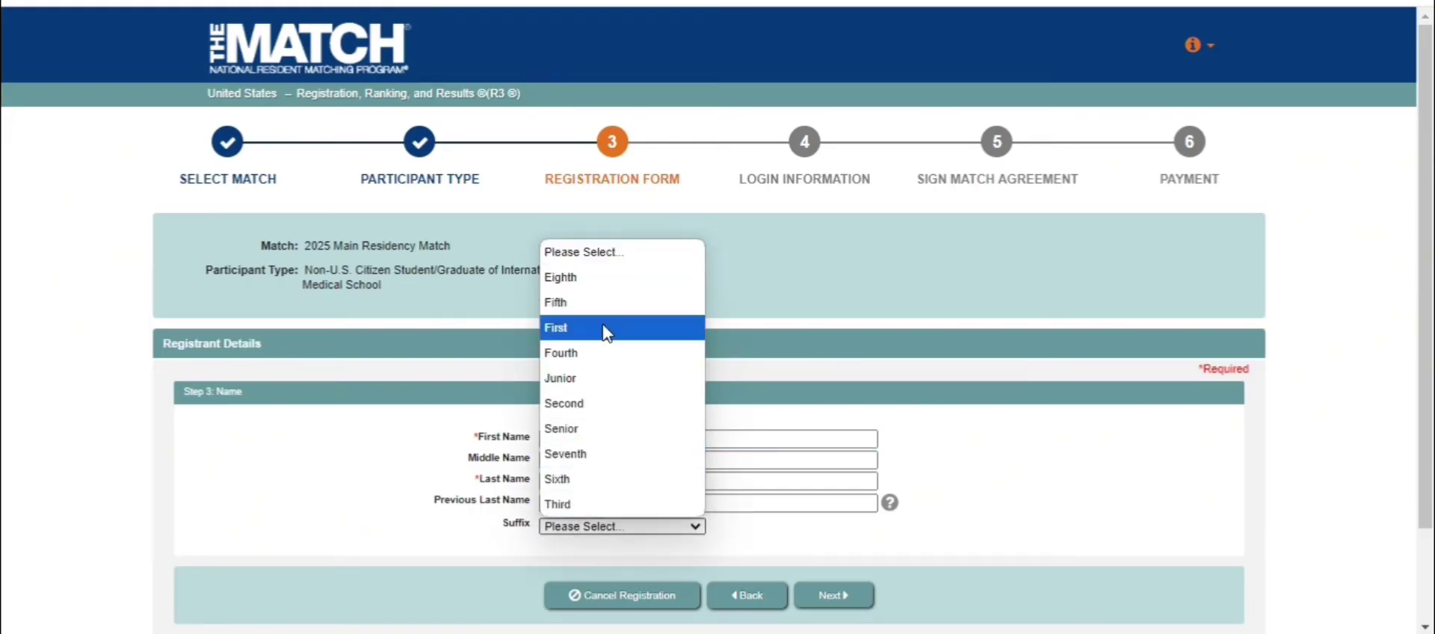
left_click(387, 489)
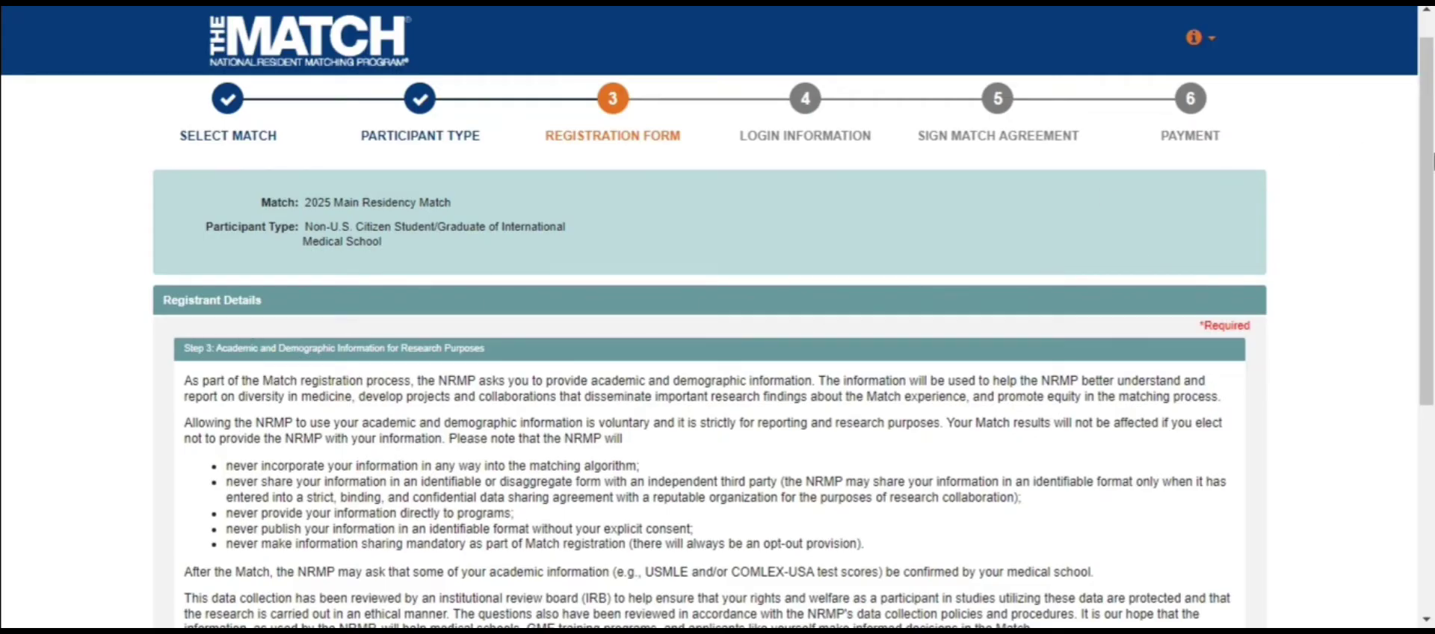
Continue past the research consent page without opting out, and past the academic information page without filling it in.
scroll(1432, 161, "down", 3)
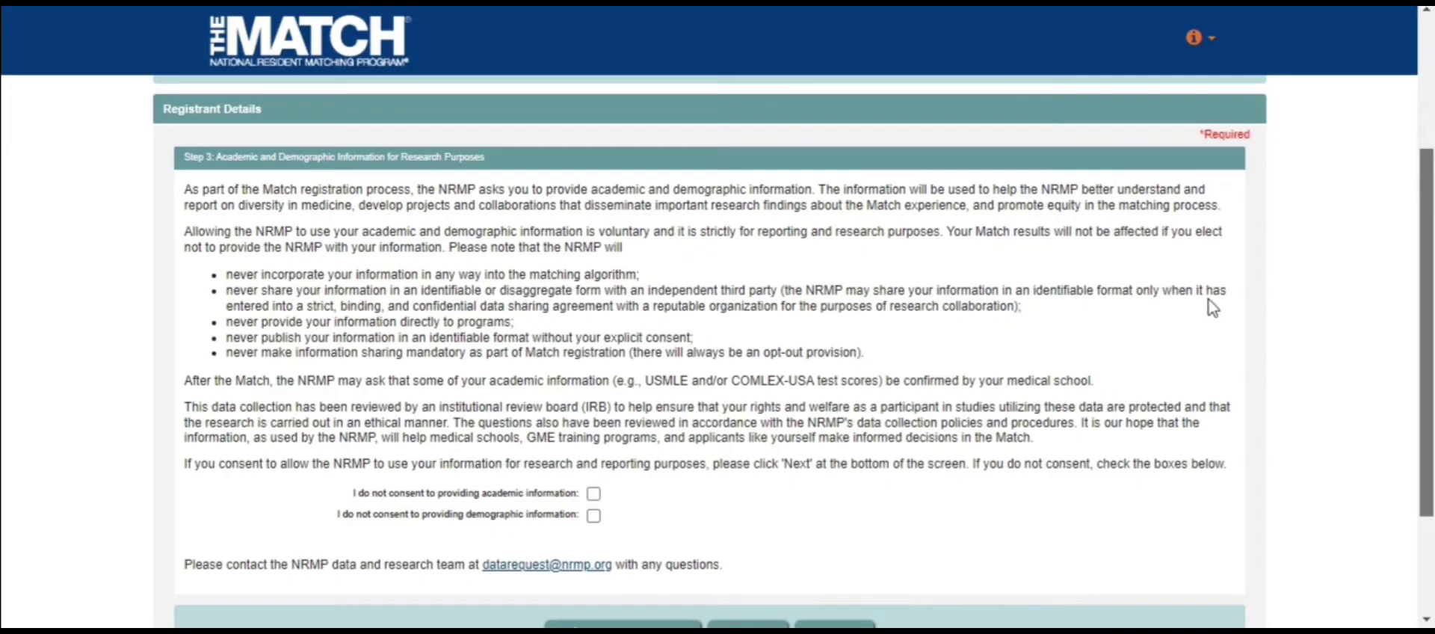
scroll(1432, 213, "down", 2)
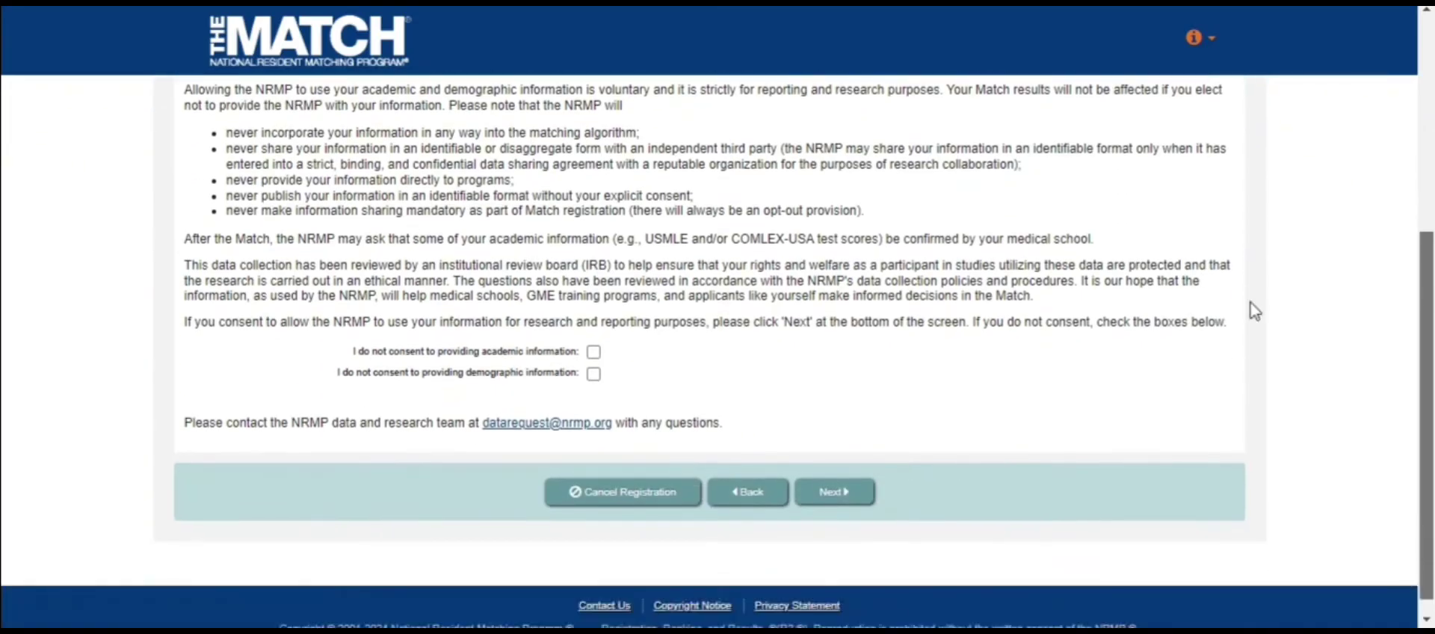
left_click(829, 494)
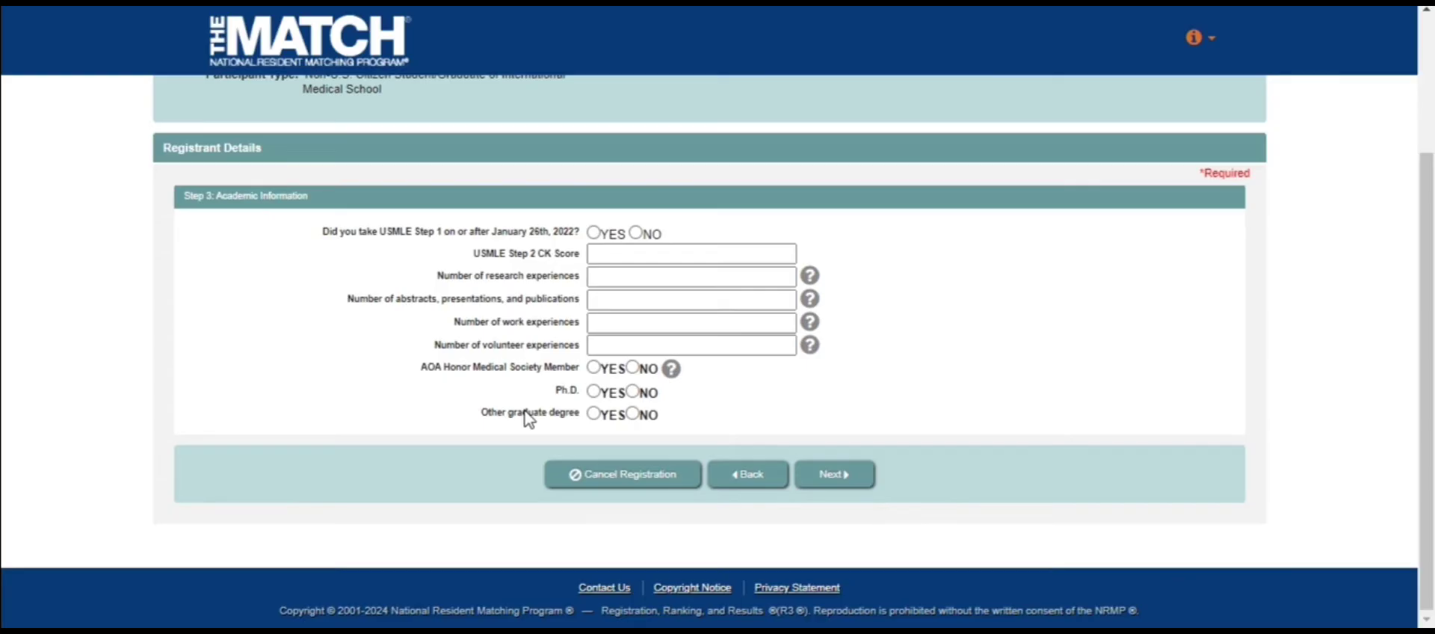
left_click(840, 483)
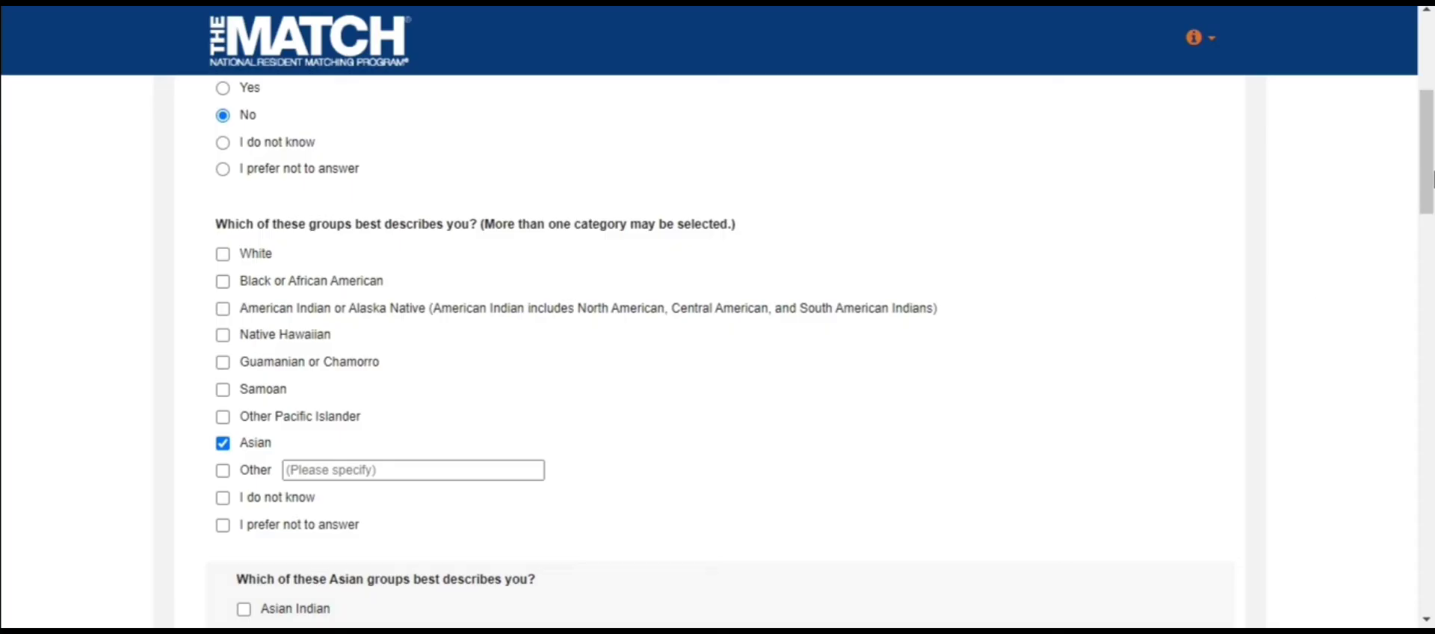
Review the demographic answers on origin and ethnicity, and set the area of upbringing to Rural.
left_click_drag(1431, 178, 1431, 134)
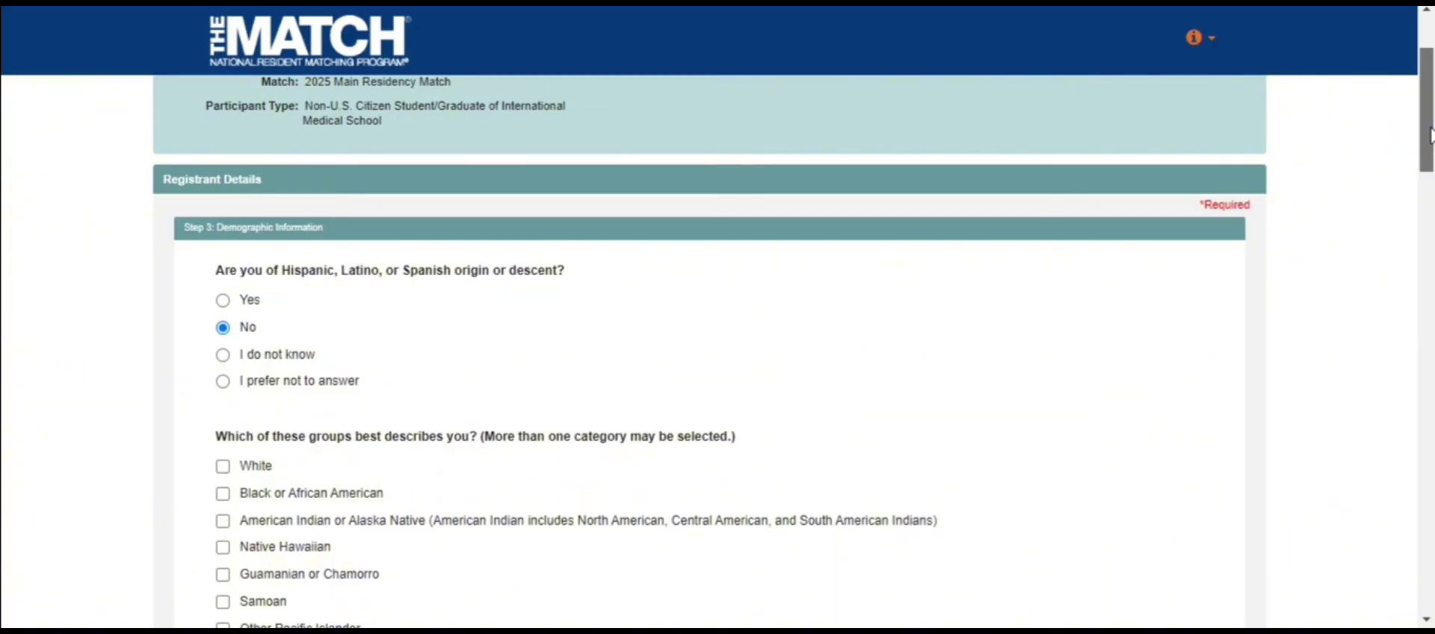
left_click_drag(1430, 135, 1431, 147)
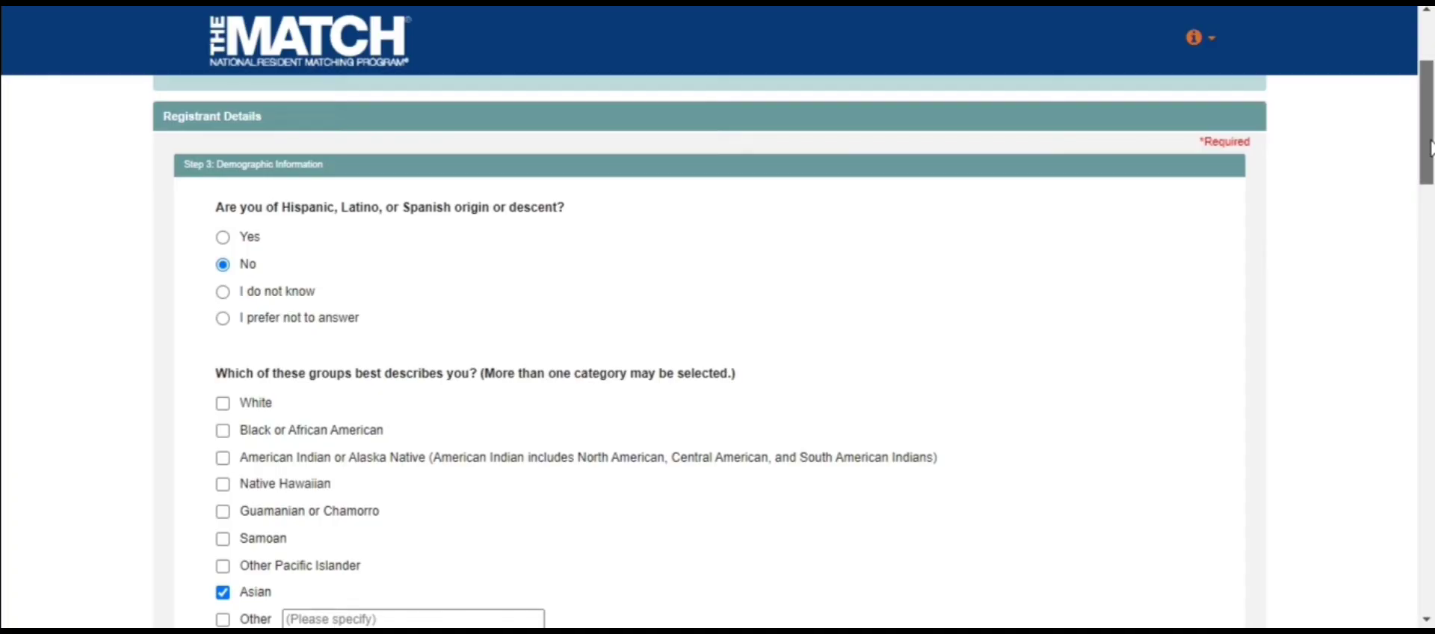
left_click_drag(1431, 147, 1429, 201)
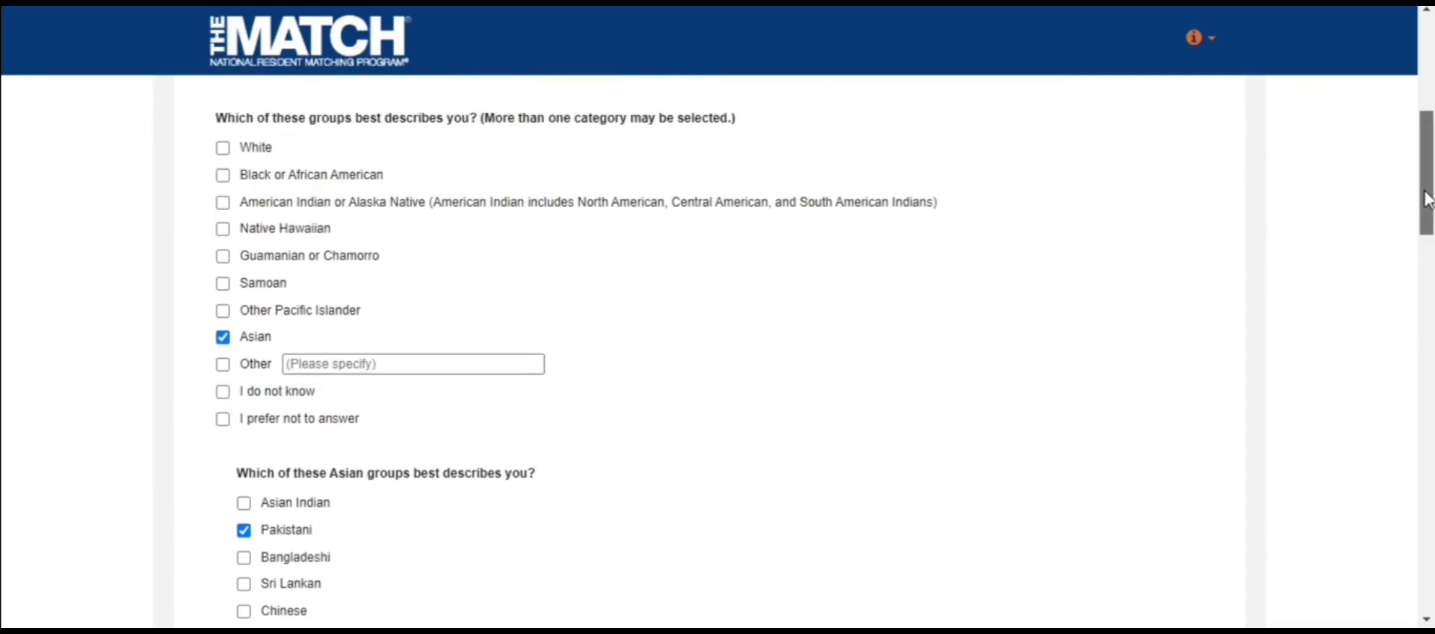
left_click_drag(1429, 200, 1429, 237)
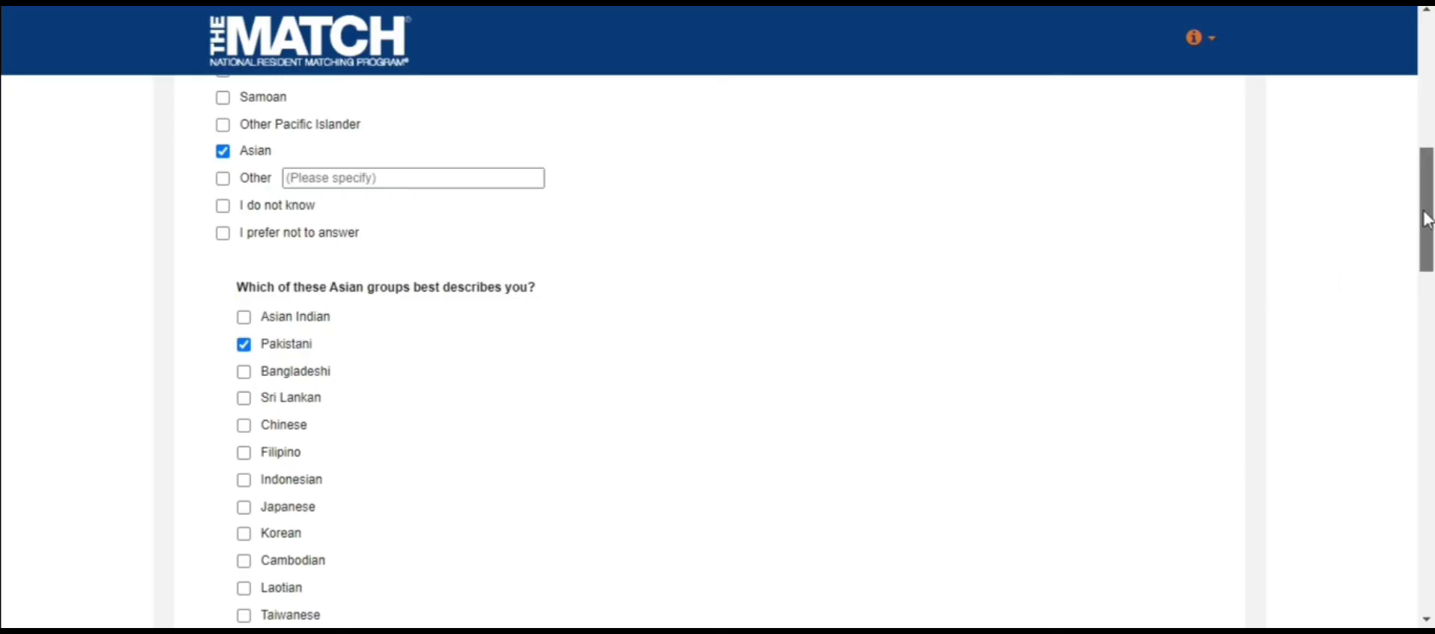
left_click_drag(1428, 220, 1428, 309)
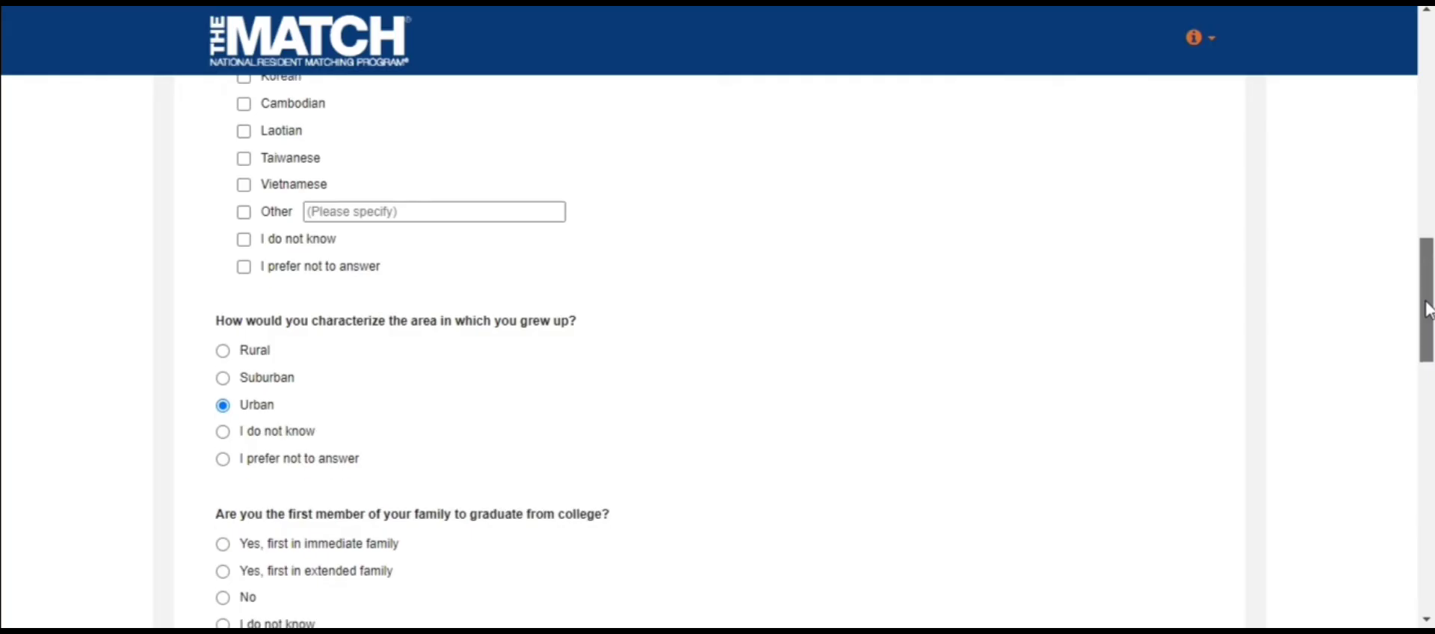
left_click(233, 354)
Answer No for first family member to graduate from college and "Yes, first in extended family" for medical school.
left_click_drag(1431, 291, 1431, 343)
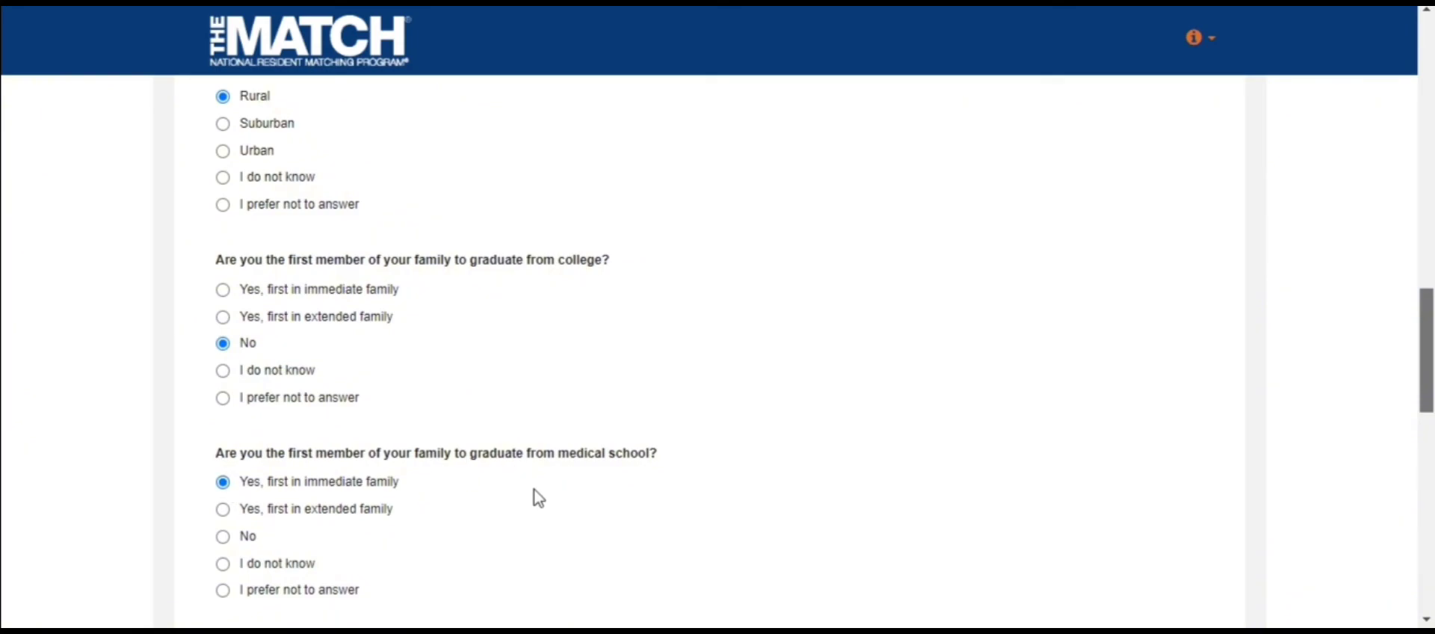
left_click_drag(1432, 318, 1431, 350)
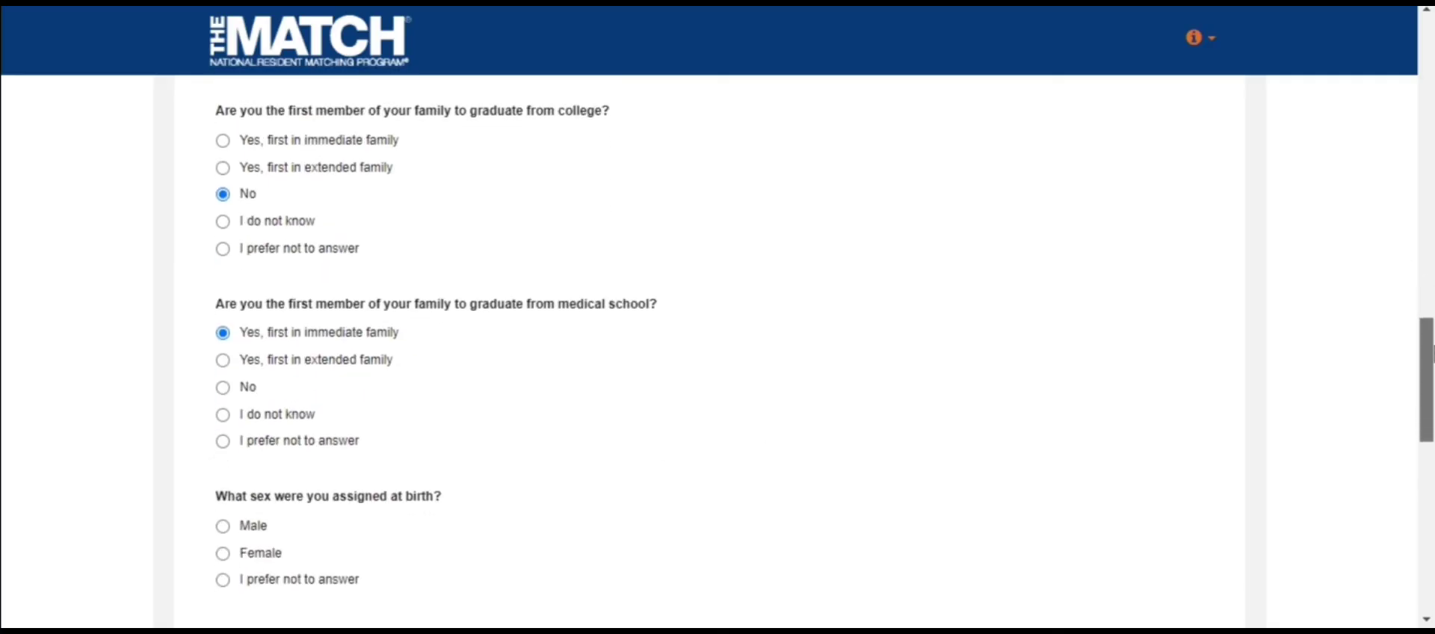
left_click(222, 363)
Leave the sex, gender identity, self-identification and disability questions unanswered and continue past the demographic page.
left_click_drag(1430, 372, 1429, 413)
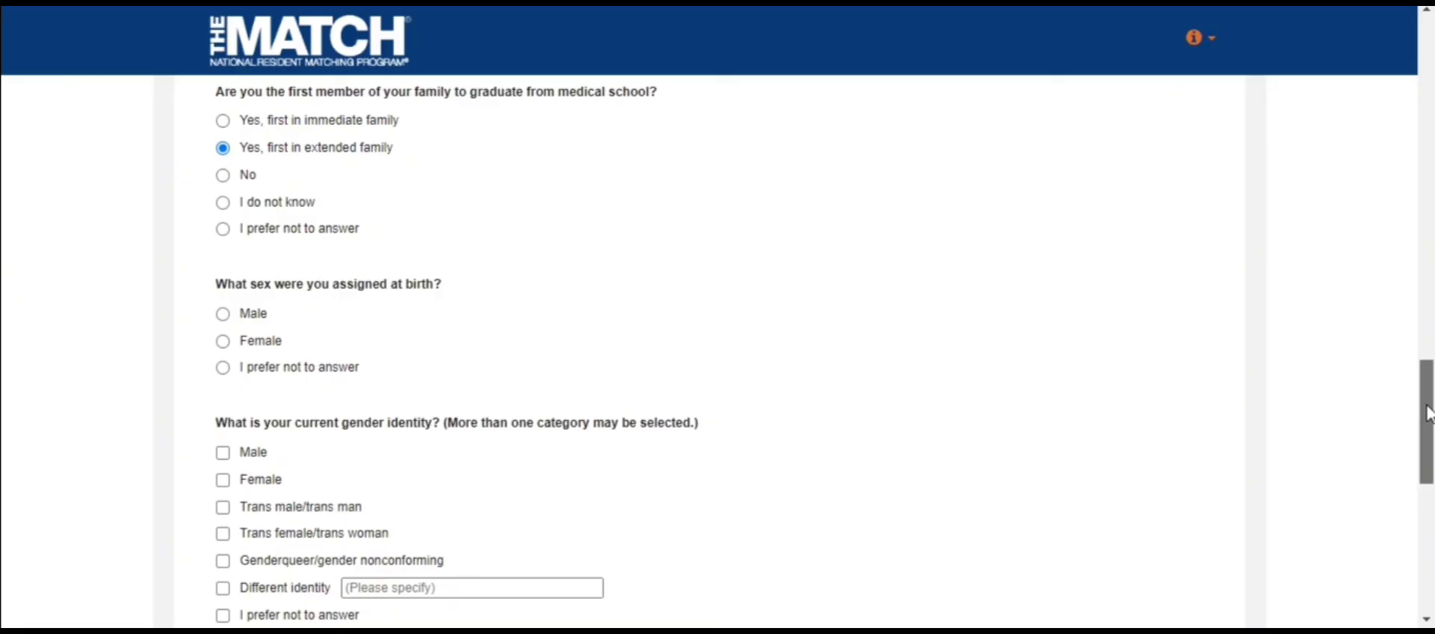
left_click_drag(1429, 413, 1429, 506)
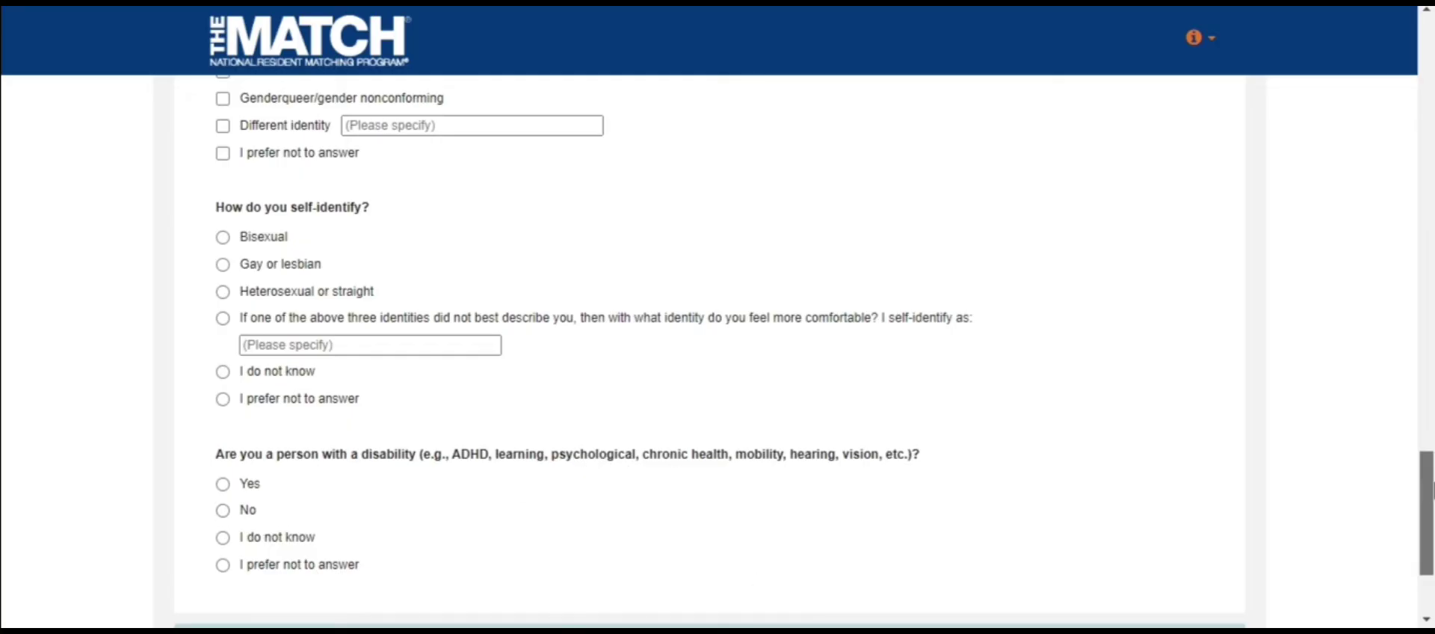
left_click_drag(1430, 490, 1430, 523)
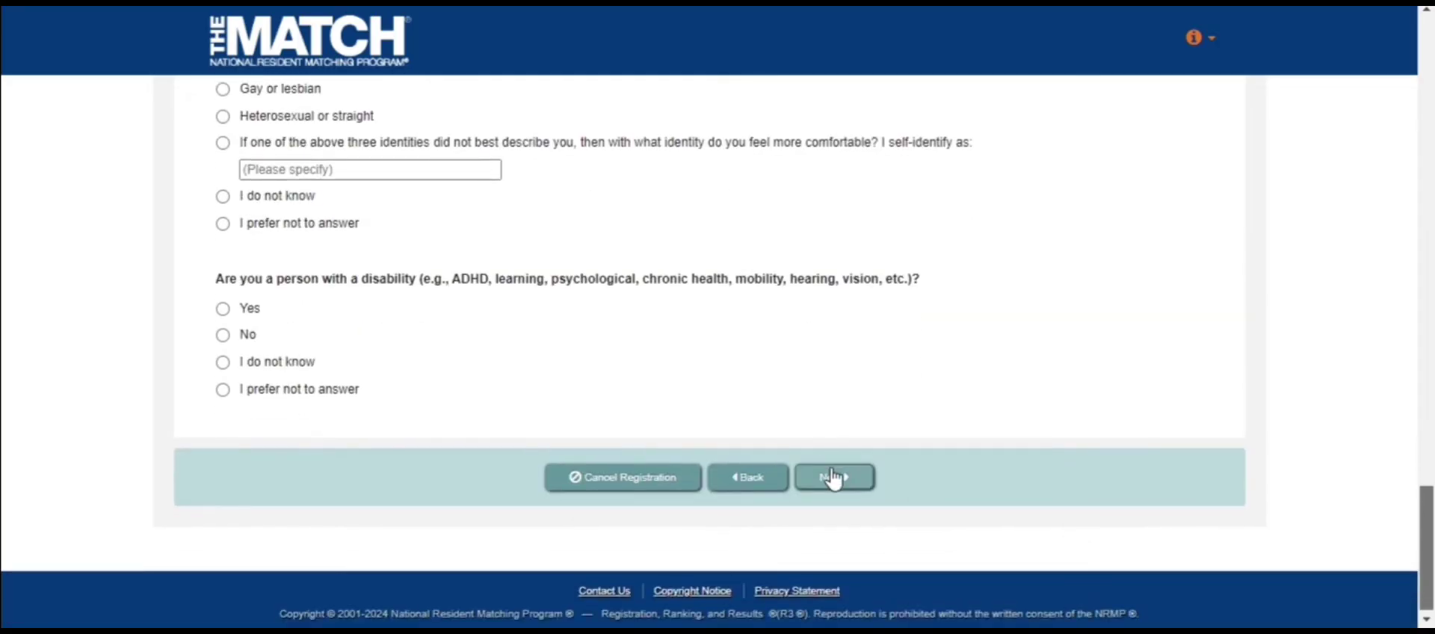
left_click(833, 477)
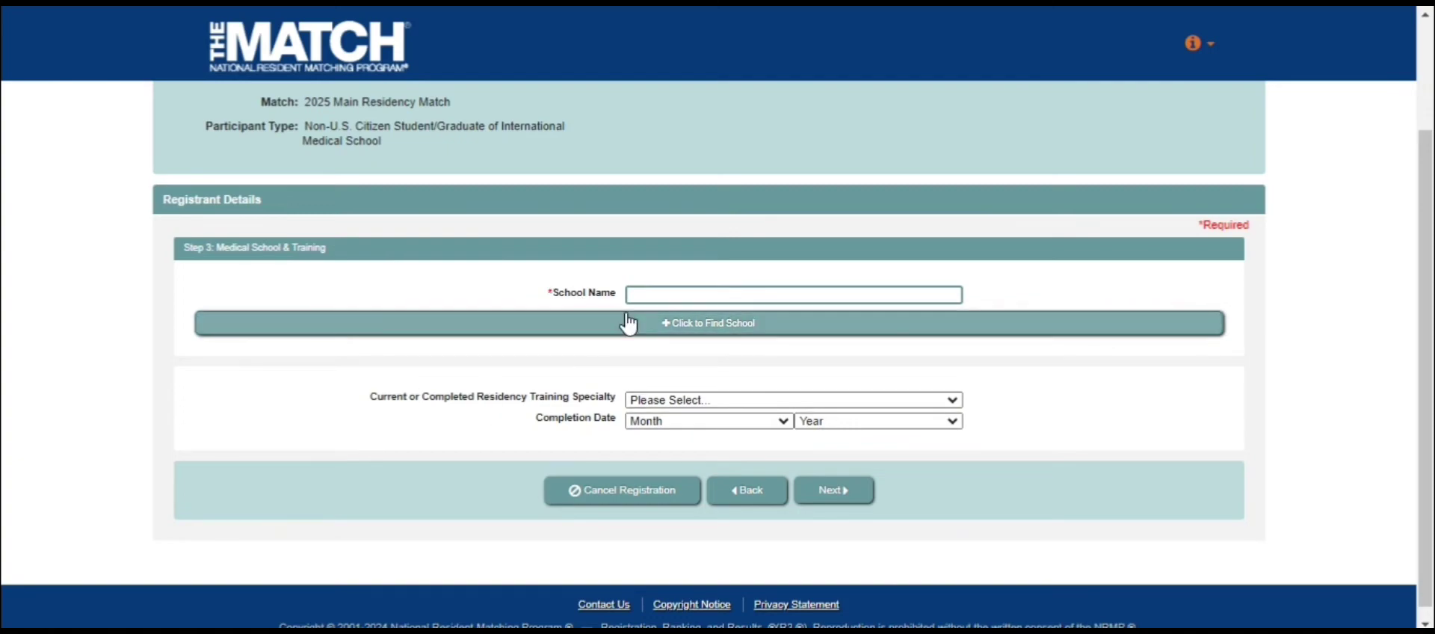
Open the medical school lookup, set the country to Pakistan and search for its schools.
left_click(678, 336)
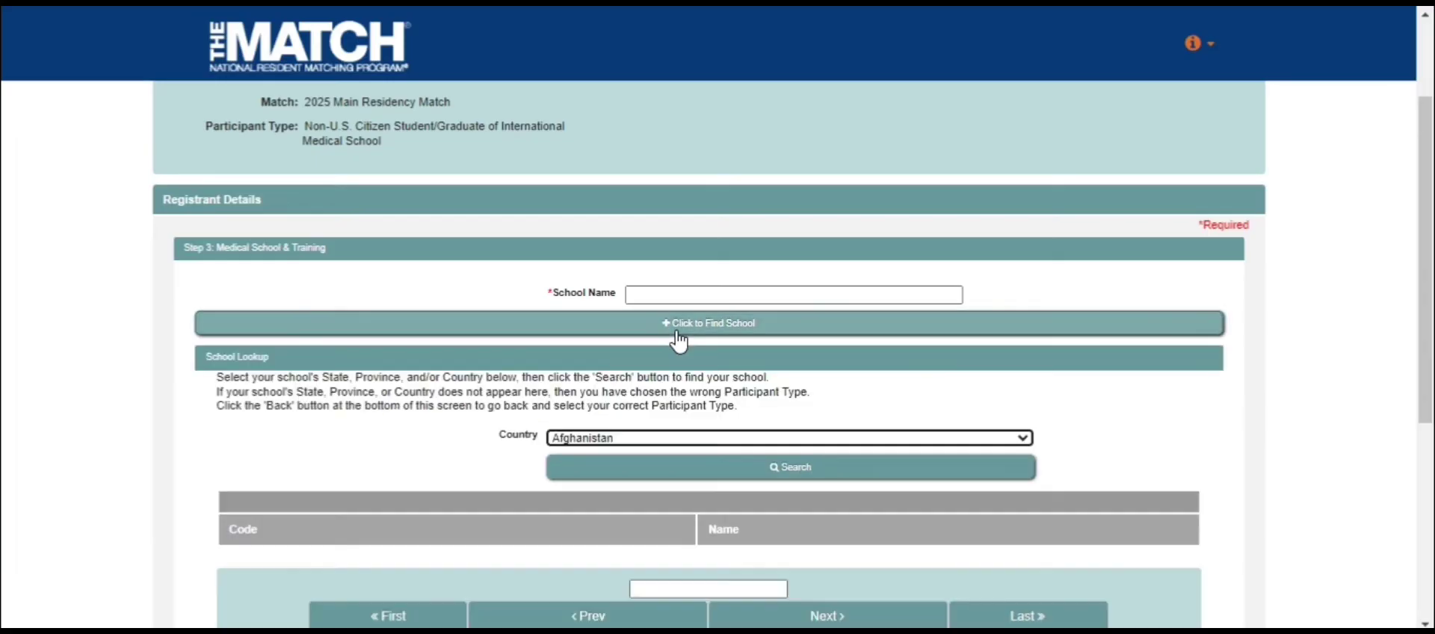
left_click(856, 441)
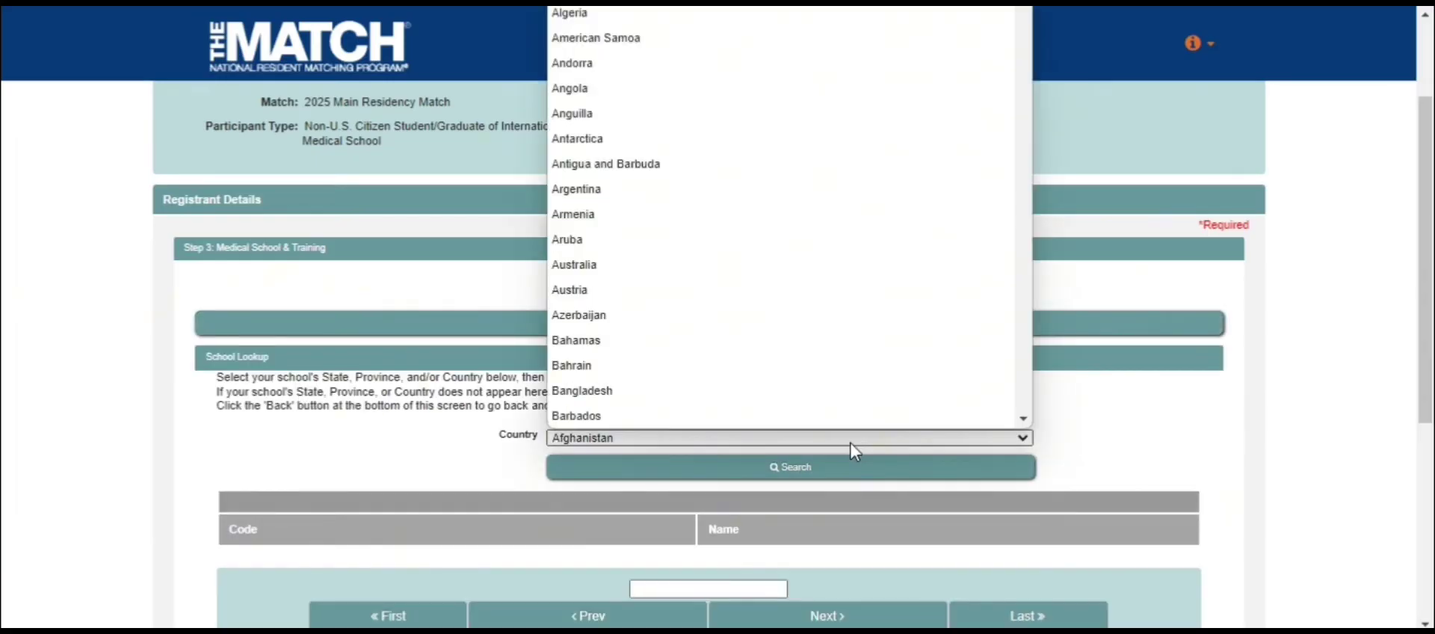
left_click(1024, 421)
key("p")
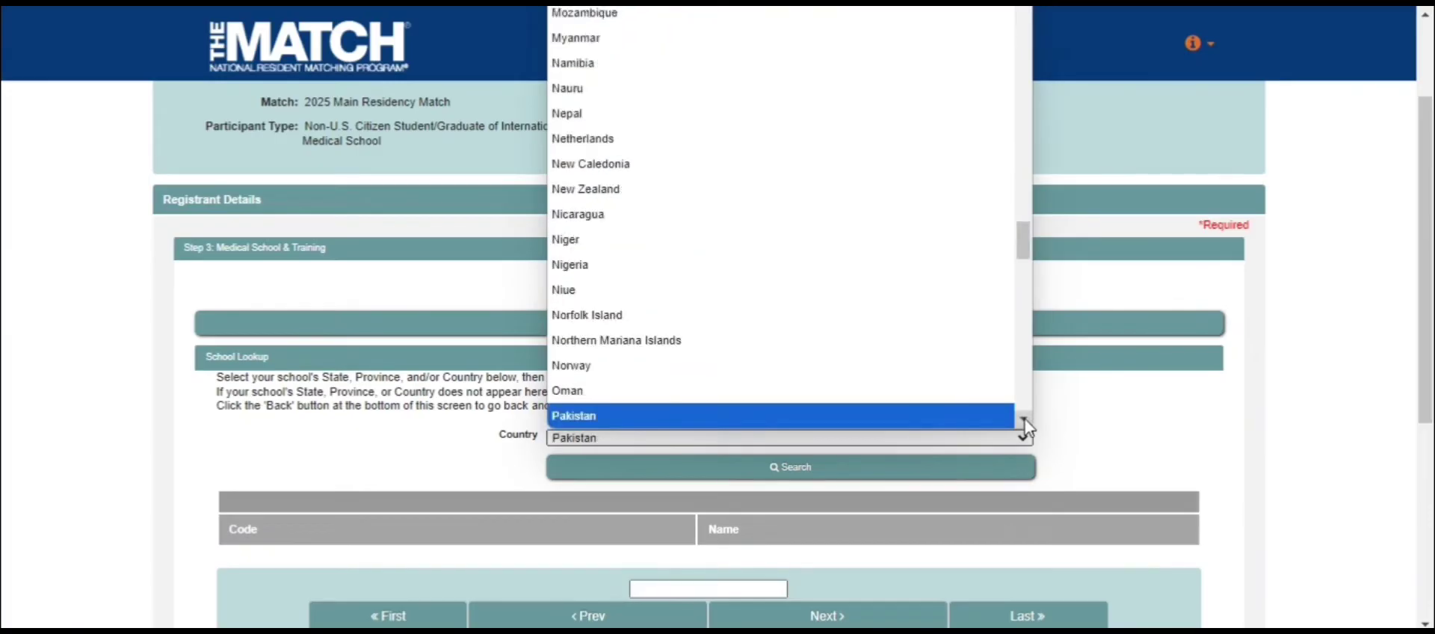
key("Return")
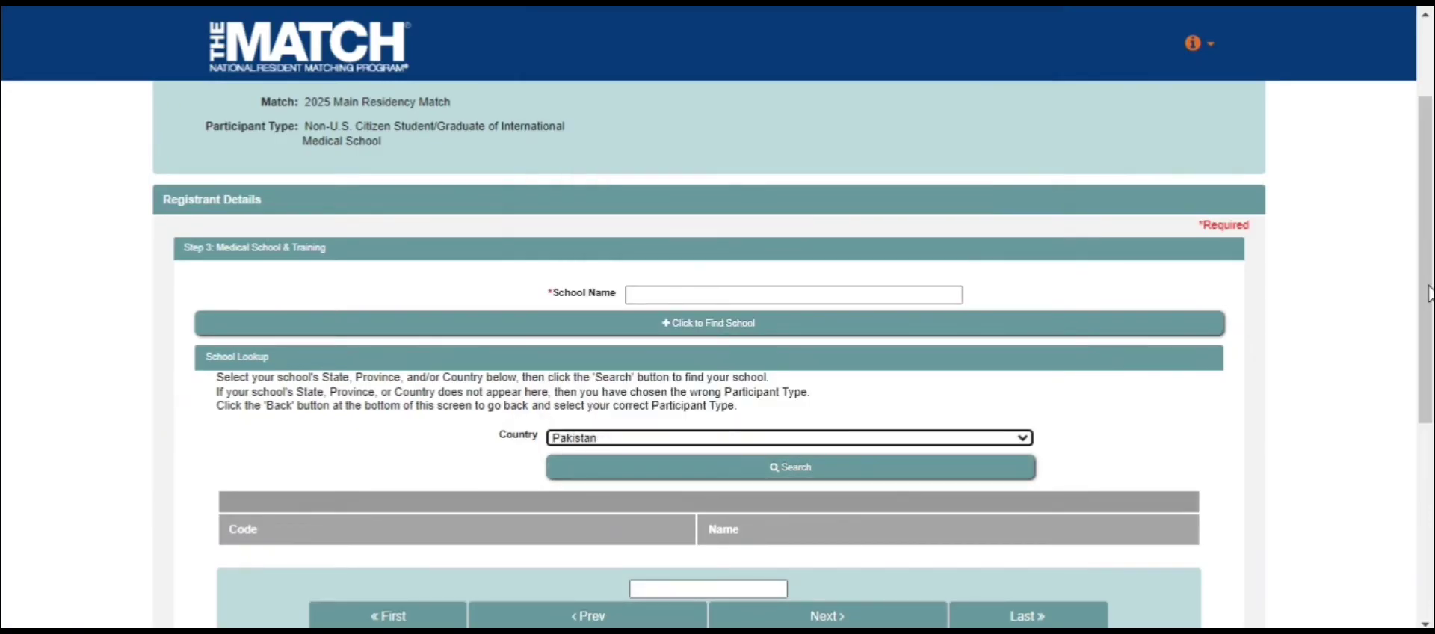
scroll(1297, 370, "down", 1)
left_click(754, 497)
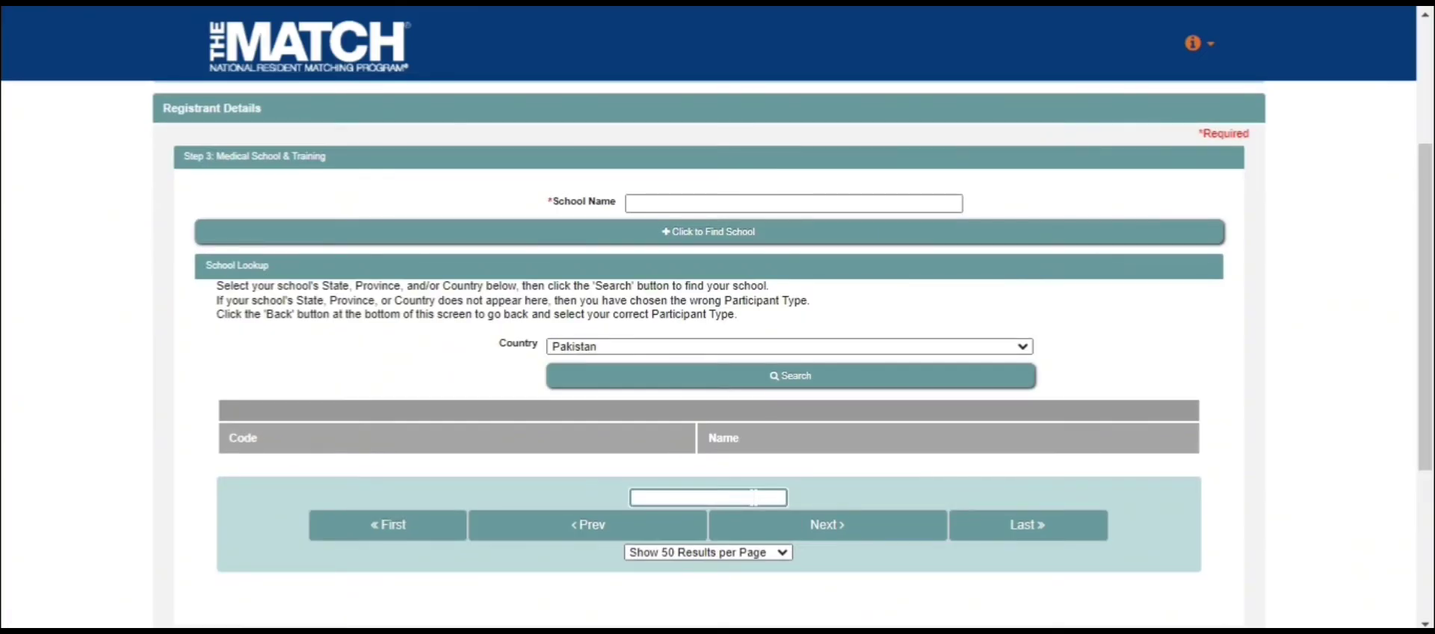
left_click(789, 376)
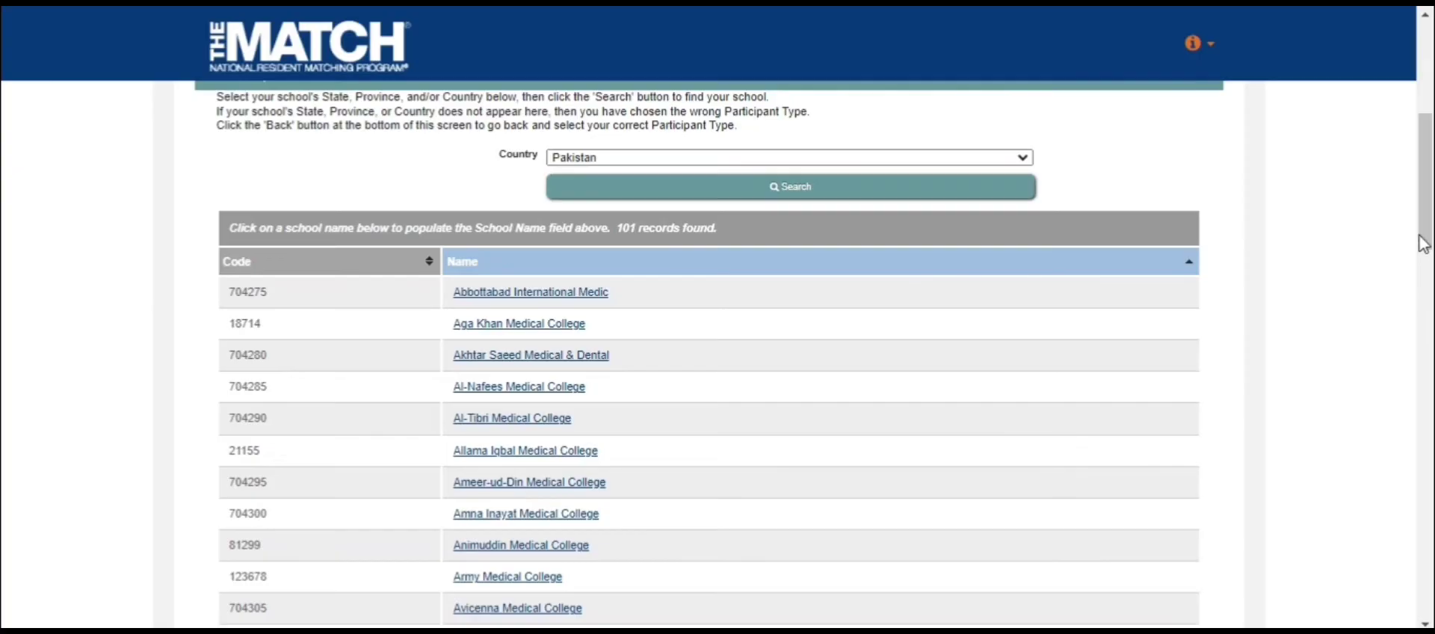
Choose Chandka Medical College as the school, and continue without selecting a residency training specialty or completion date.
left_click_drag(1426, 243, 1428, 371)
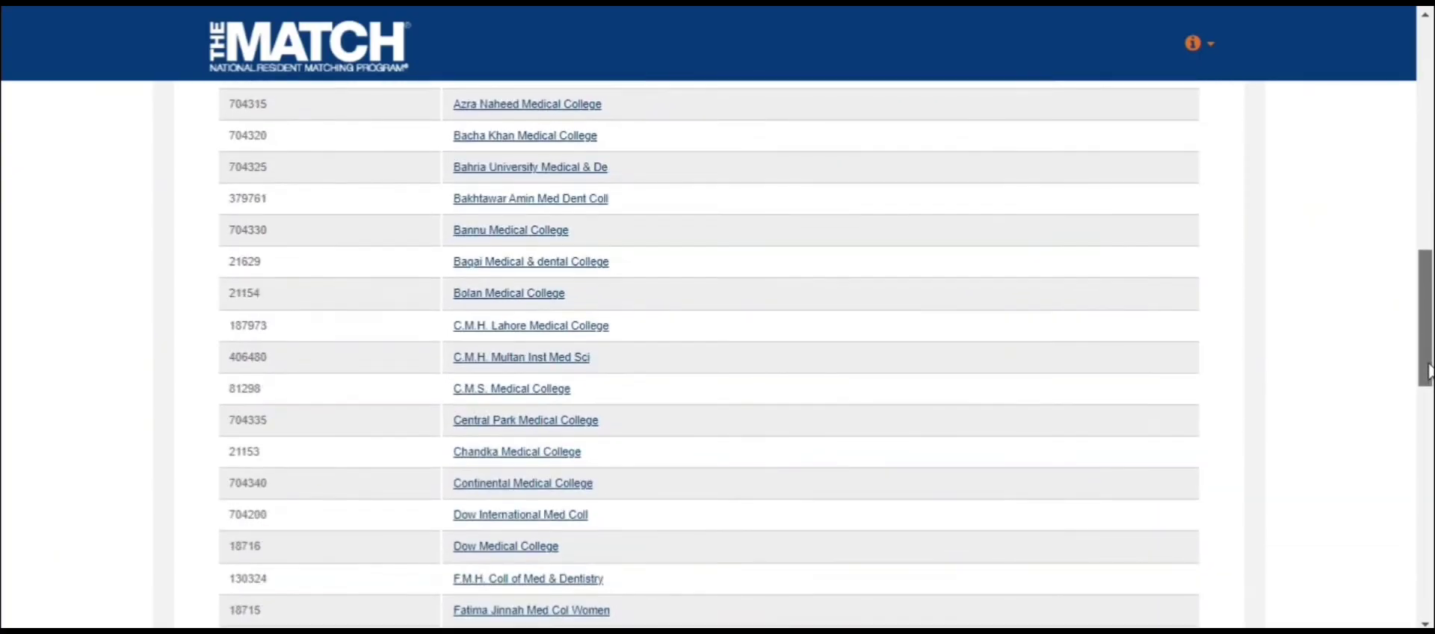
left_click(521, 453)
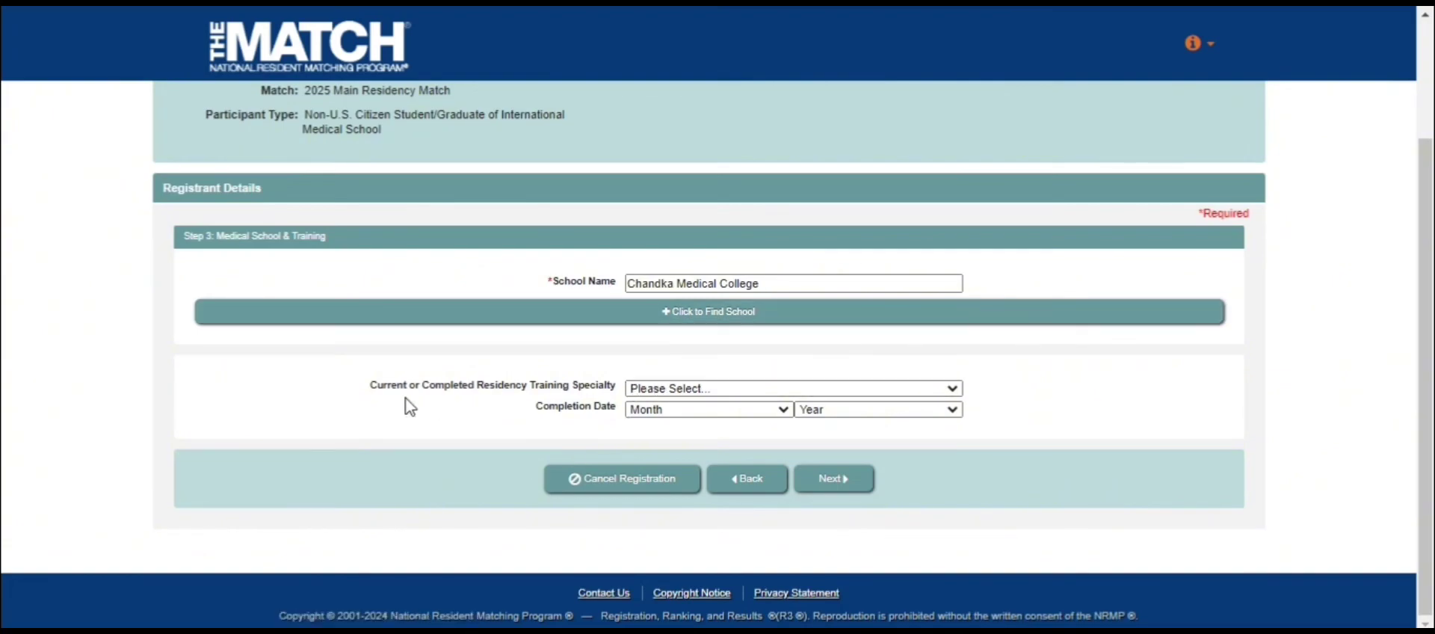
left_click(642, 389)
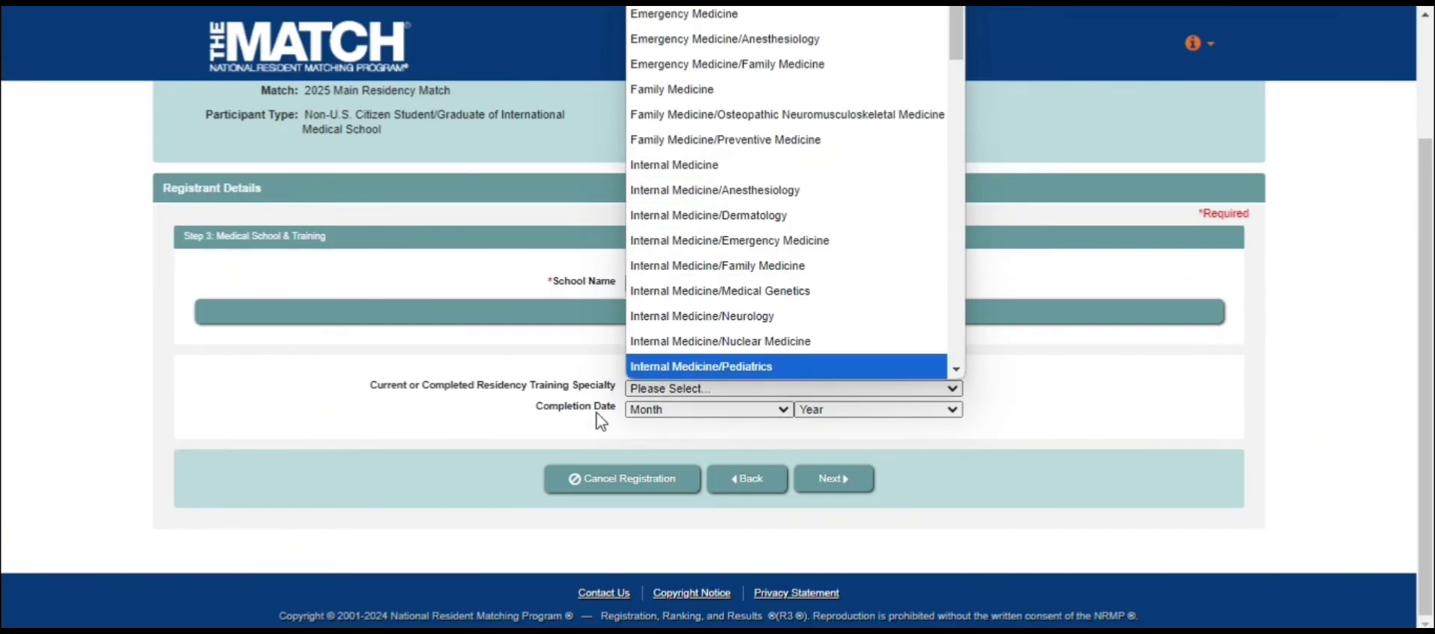
left_click(1024, 395)
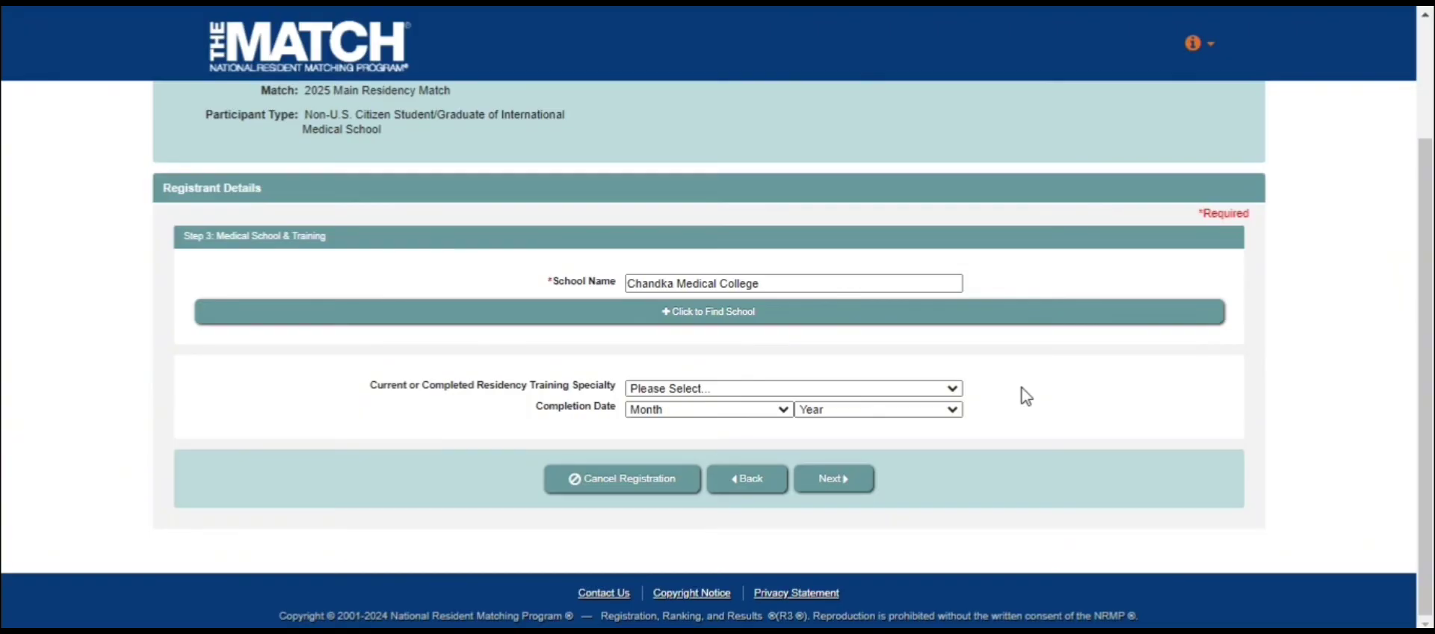
left_click(854, 479)
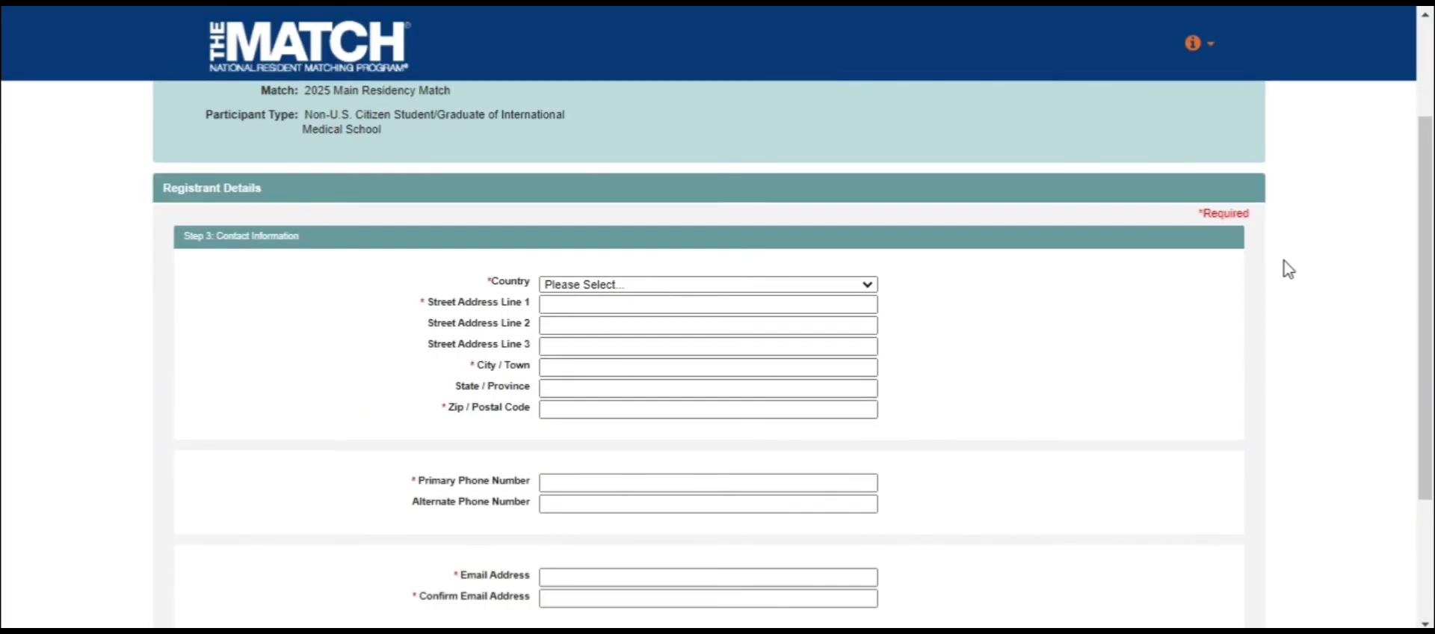
Continue past the contact information page and the identification and birth page.
scroll(949, 179, "down", 1)
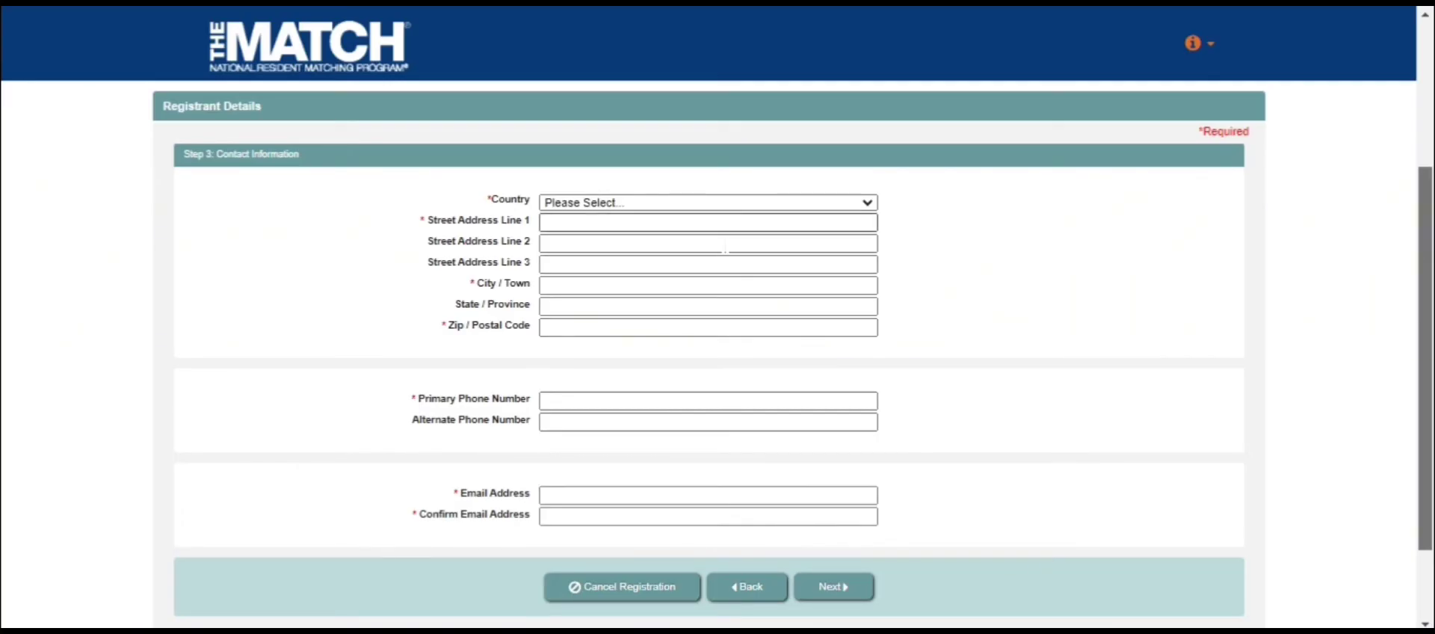
left_click(849, 590)
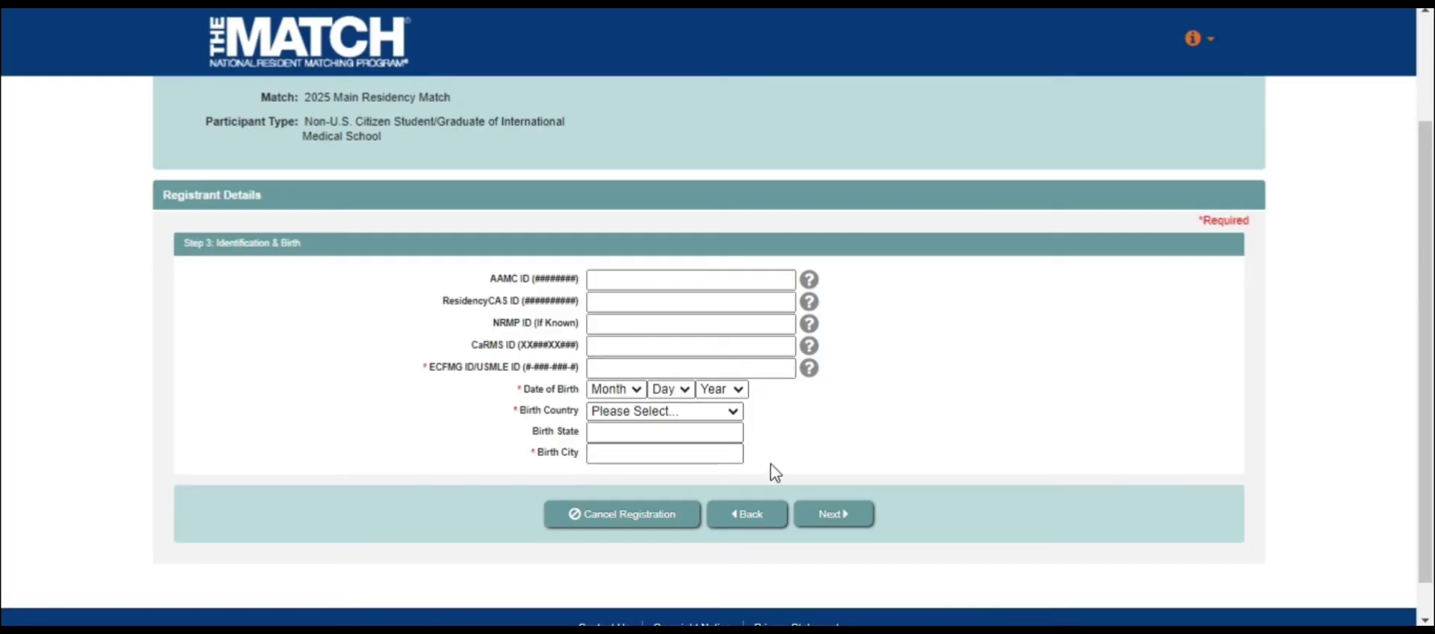
left_click(832, 515)
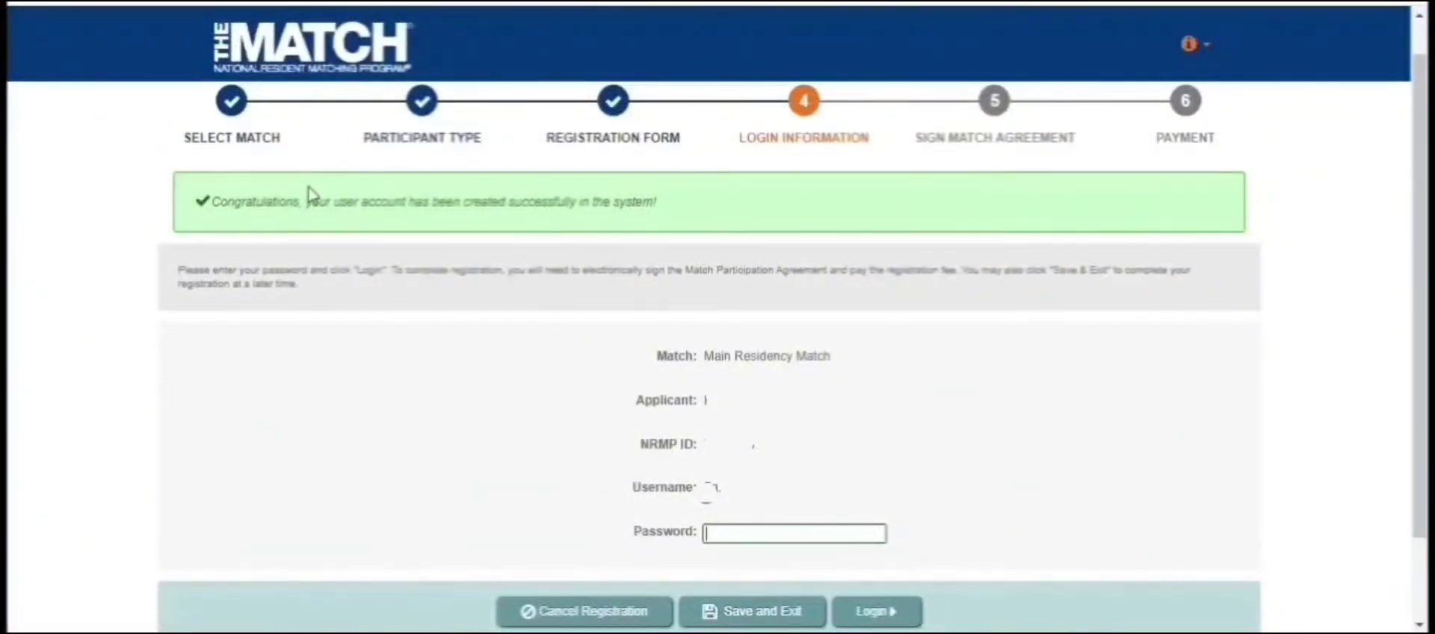
Review the instructions for completing registration, and log in to the new account with the account password.
left_click_drag(310, 200, 632, 201)
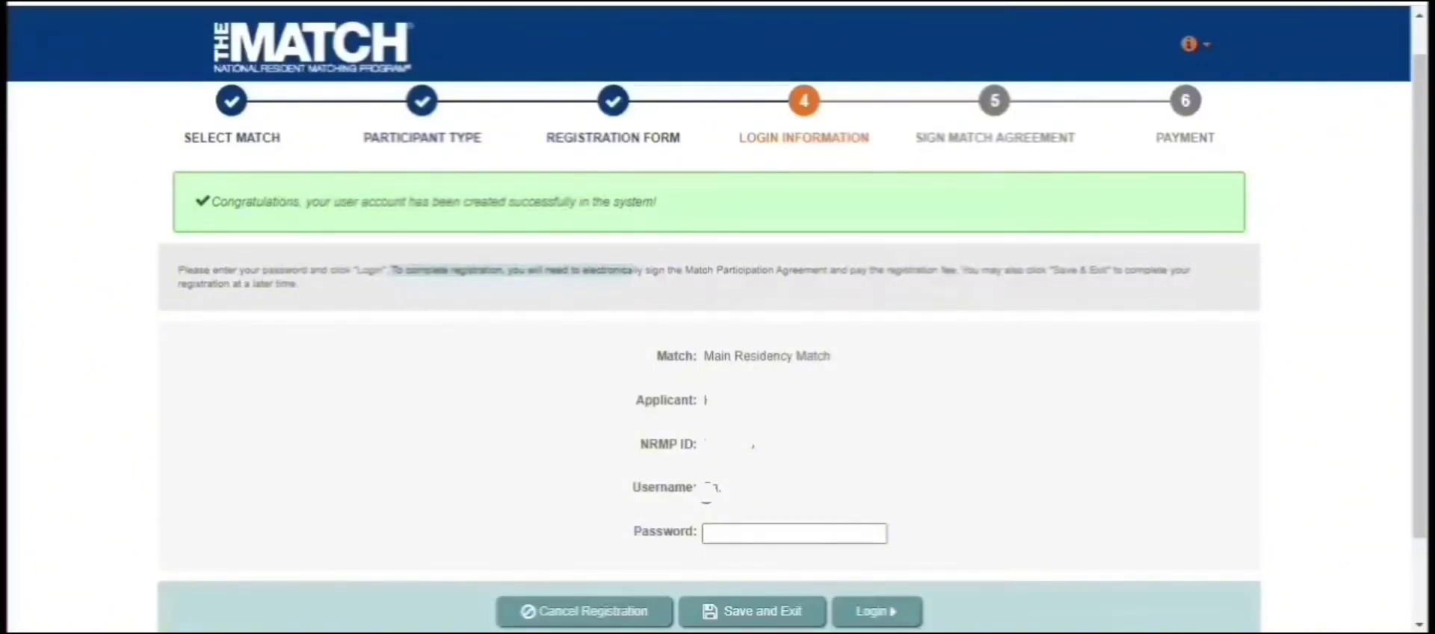
left_click_drag(635, 271, 958, 272)
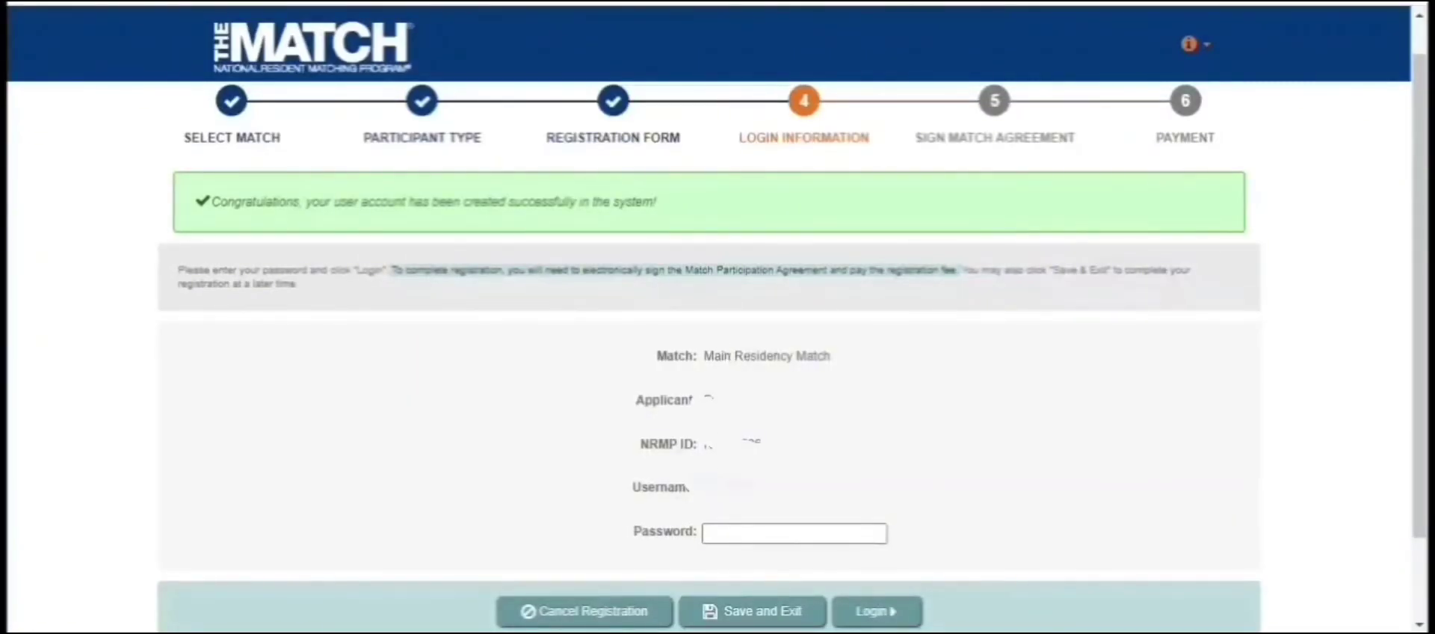
left_click(748, 532)
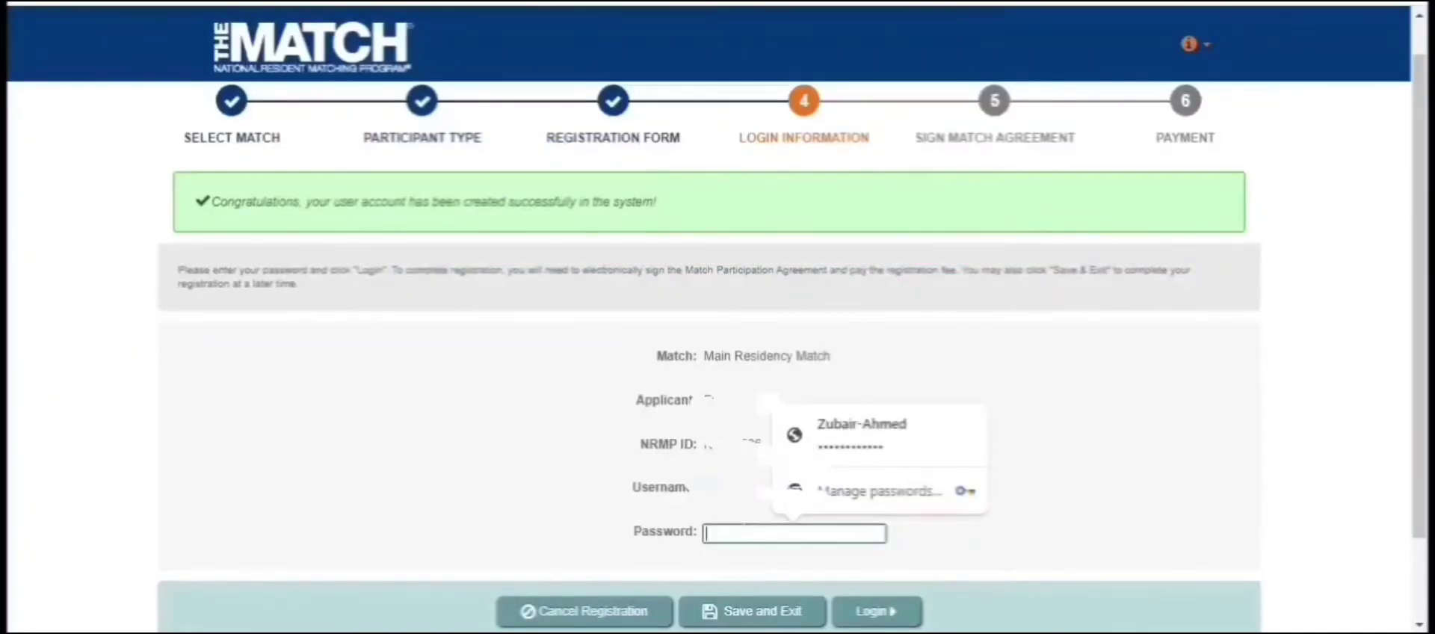
type("*****")
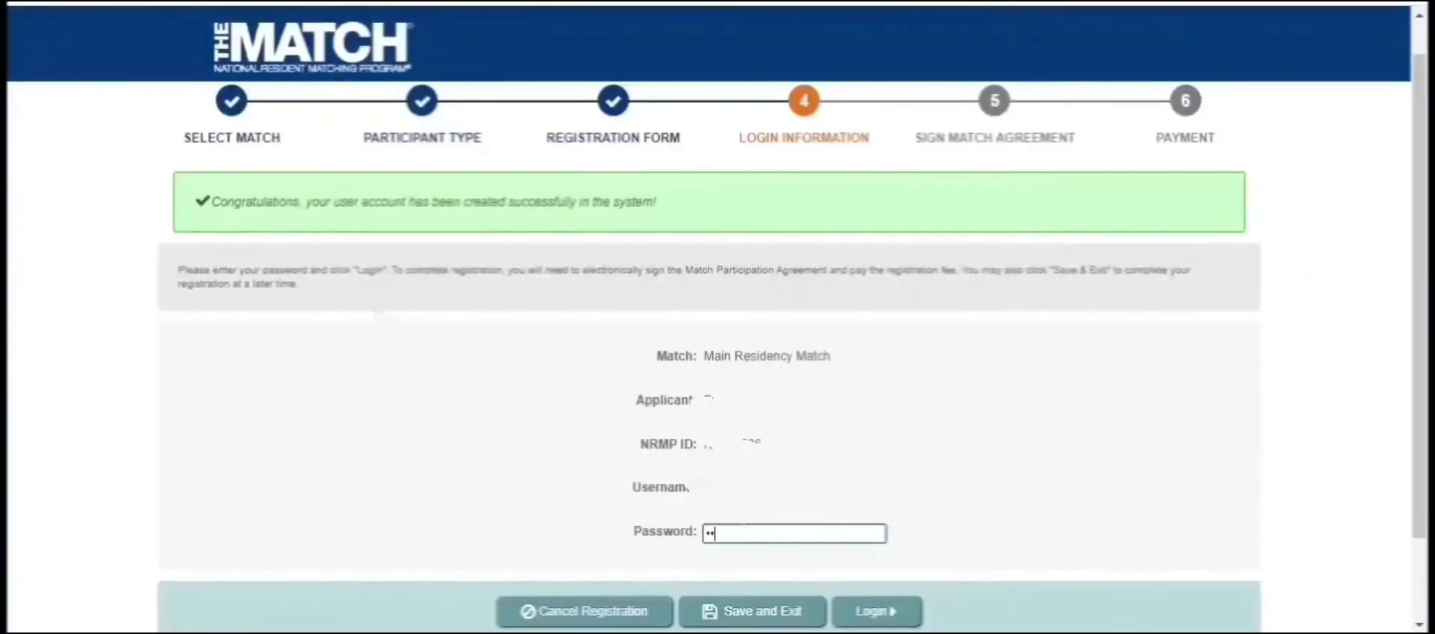
type("*****")
left_click(874, 612)
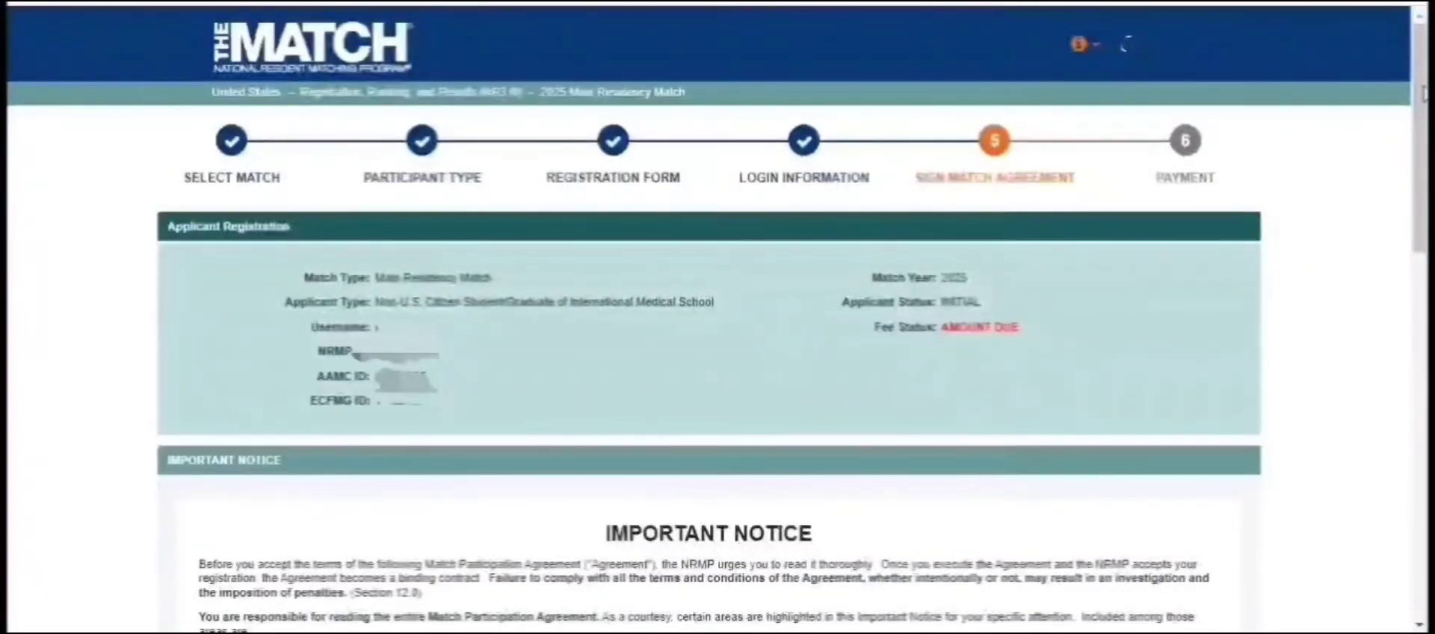
Read through the Important Notice, including the Rank Order List Certification Deadline item, and continue to the Match Participation Agreement.
left_click_drag(1424, 93, 1425, 292)
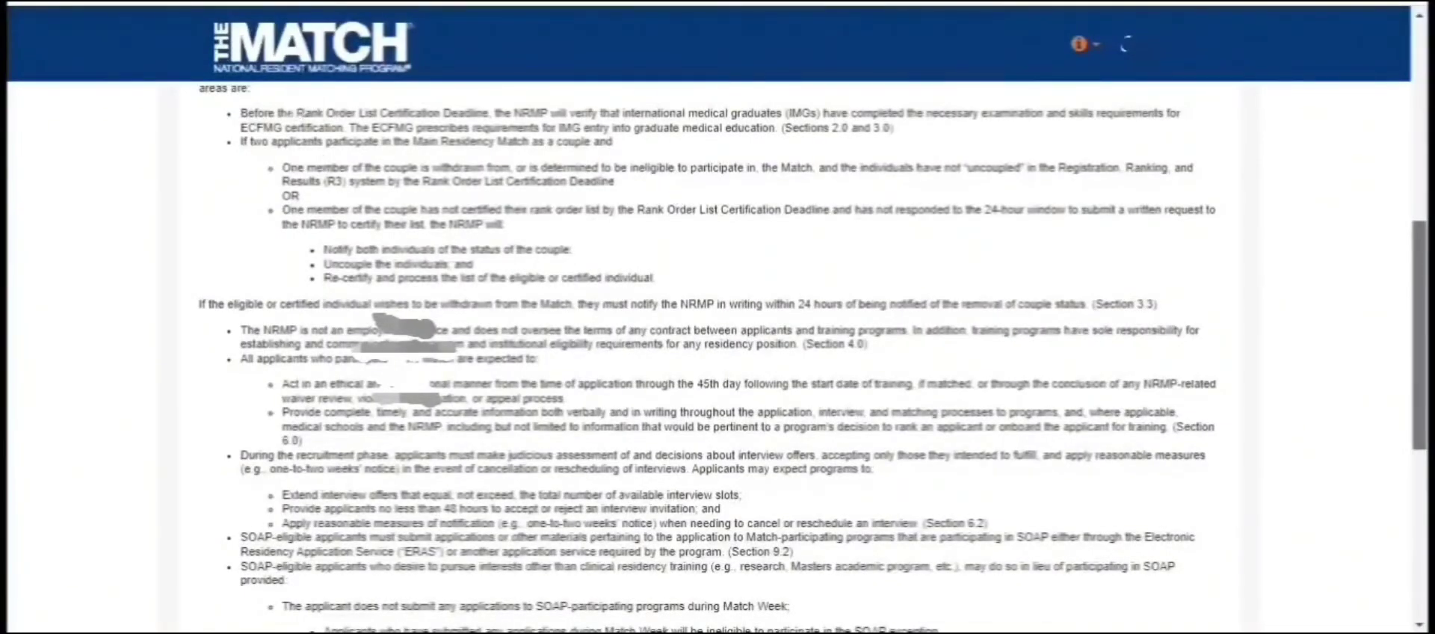
left_click_drag(295, 113, 476, 113)
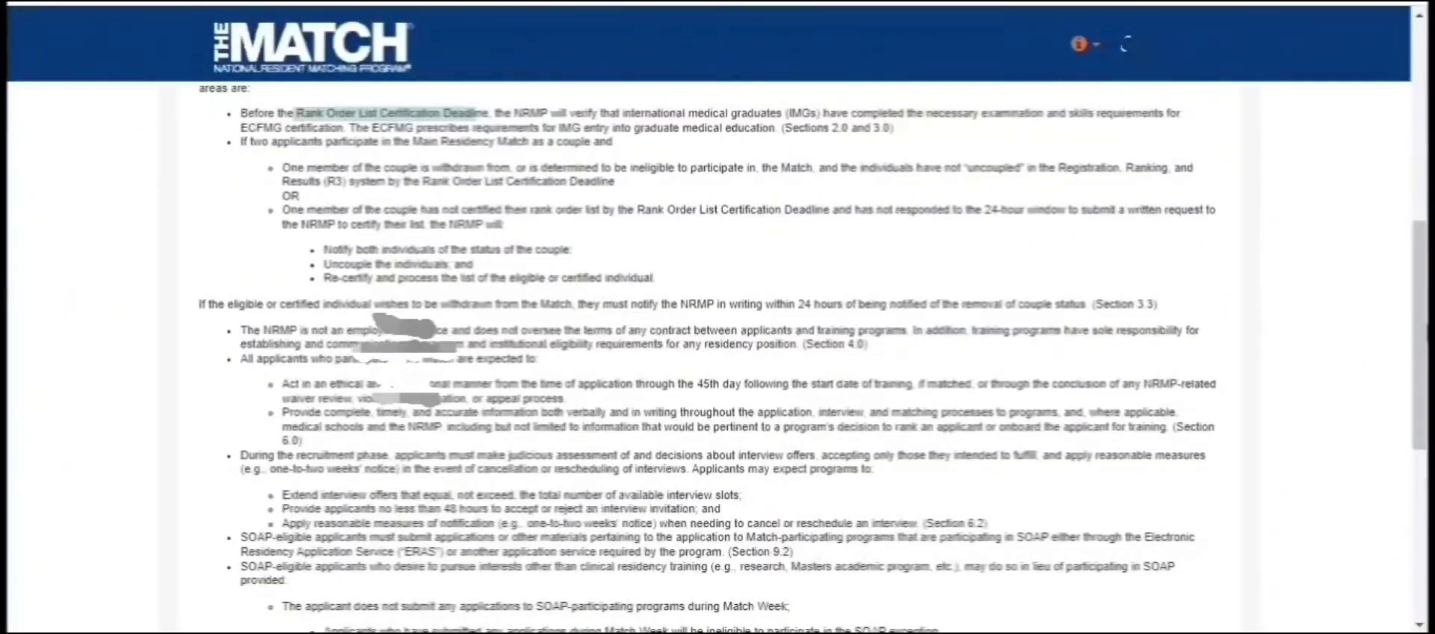
scroll(1426, 334, "down", 5)
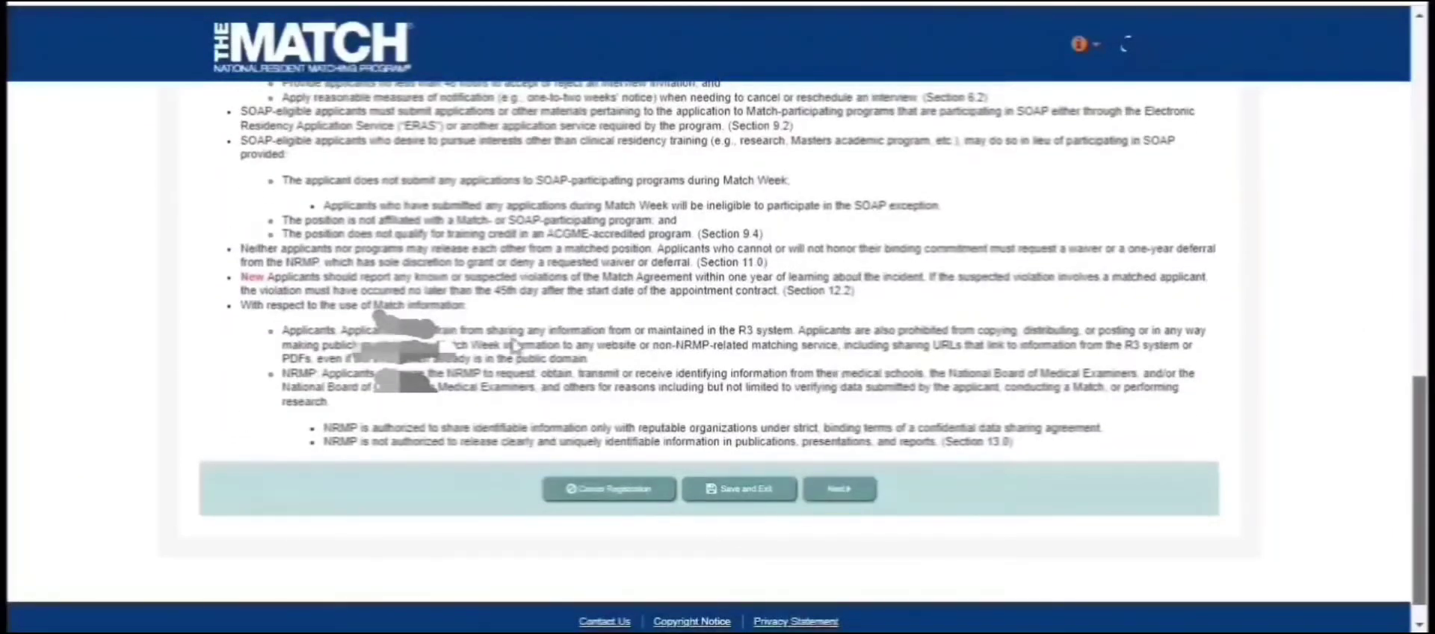
left_click(838, 491)
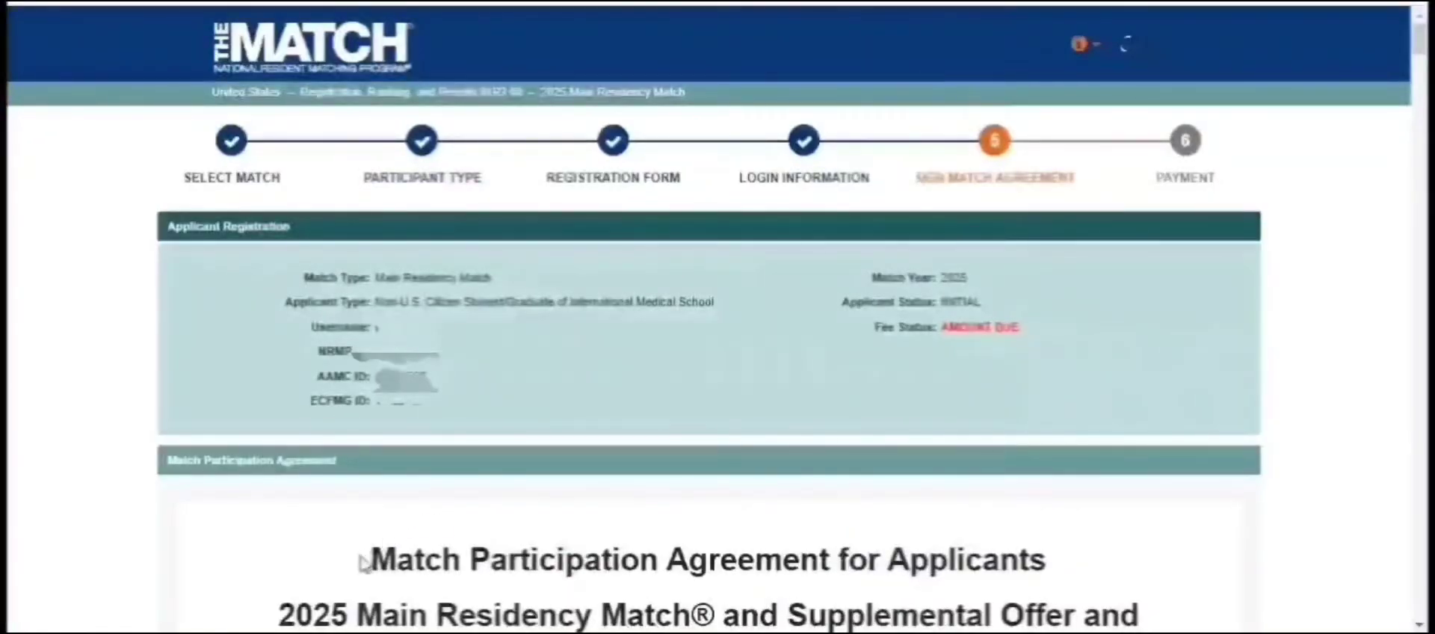
Read through the Match Participation Agreement for Applicants and accept its terms by entering the account password.
left_click_drag(370, 559, 722, 614)
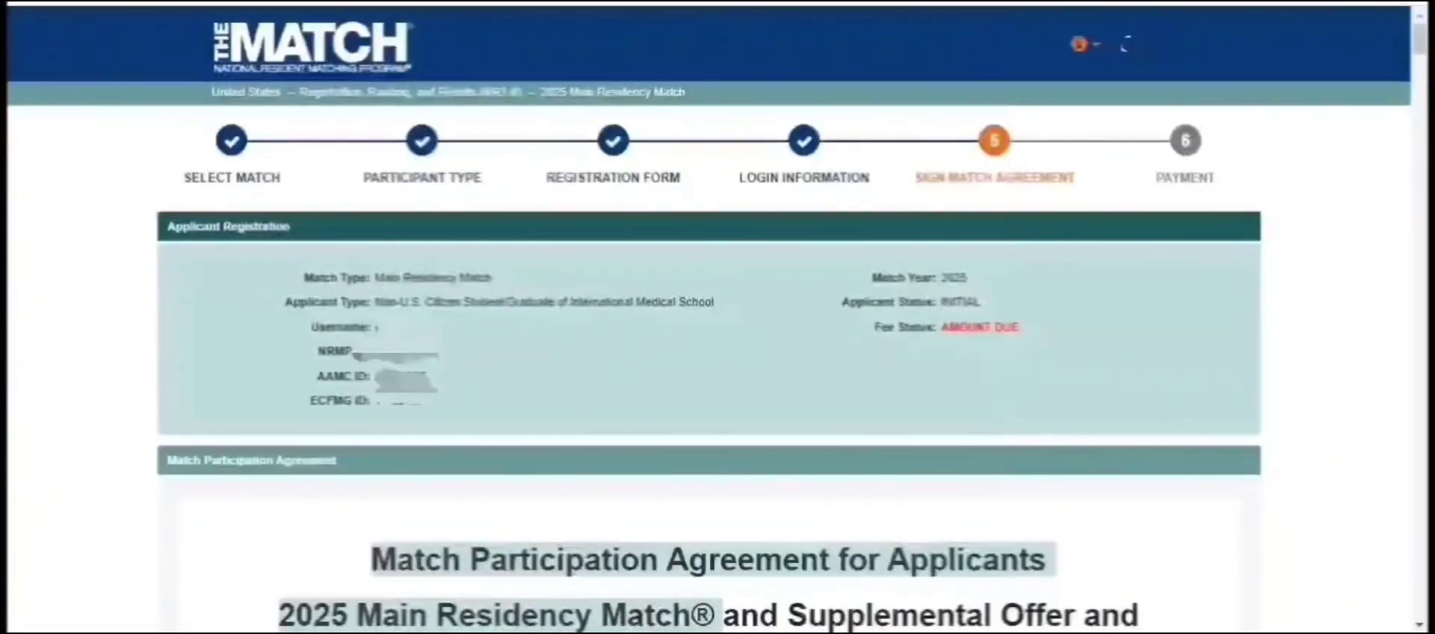
left_click_drag(1417, 33, 1418, 381)
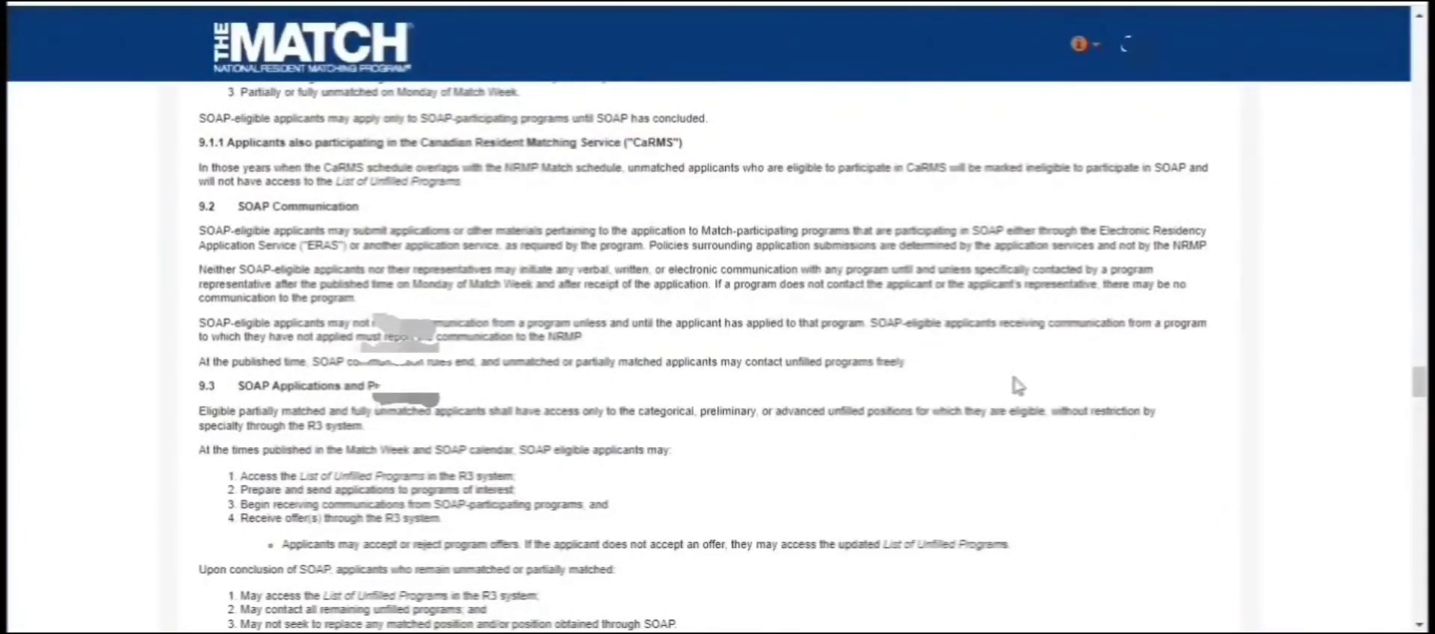
left_click_drag(1418, 393, 1420, 609)
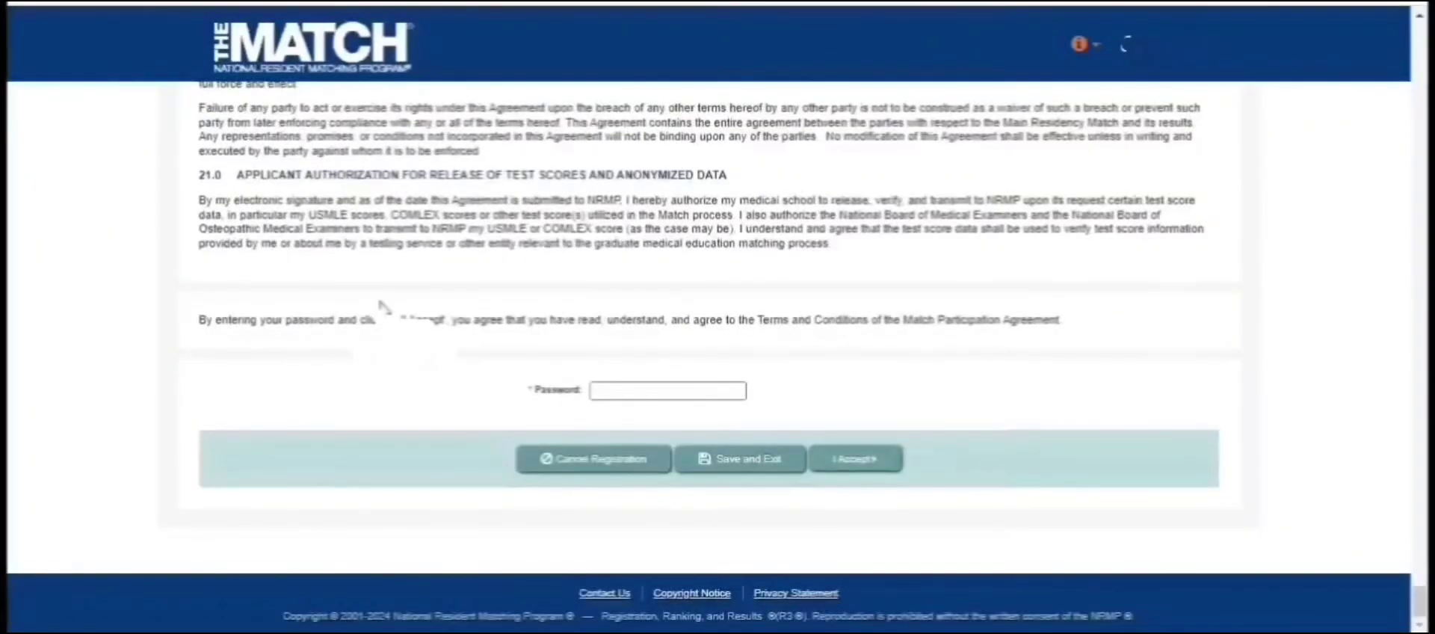
left_click_drag(199, 320, 446, 320)
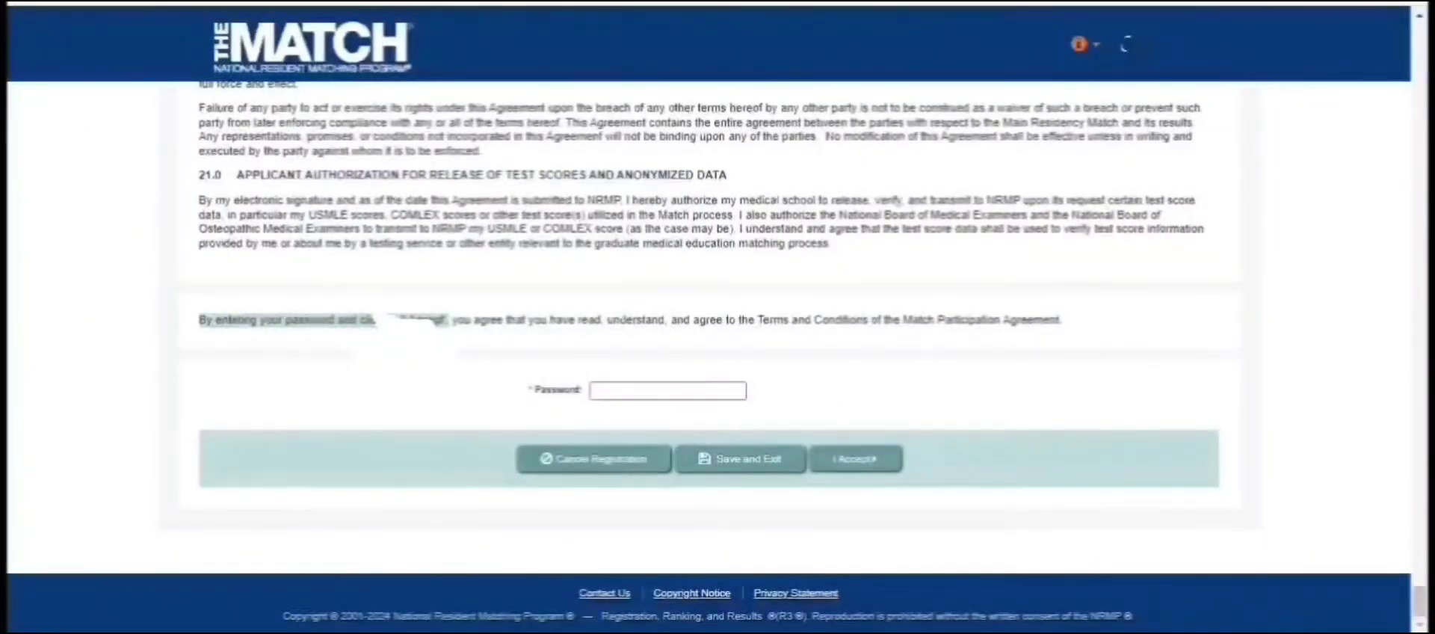
left_click(678, 388)
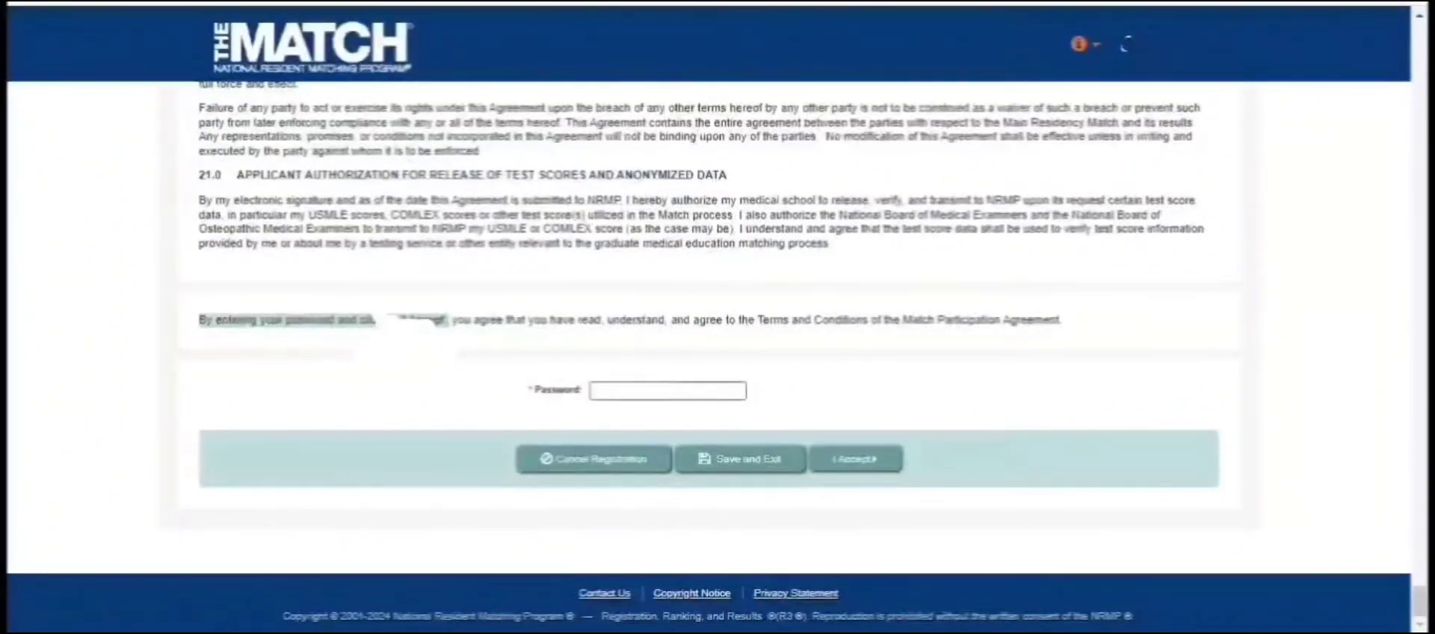
left_click(672, 391)
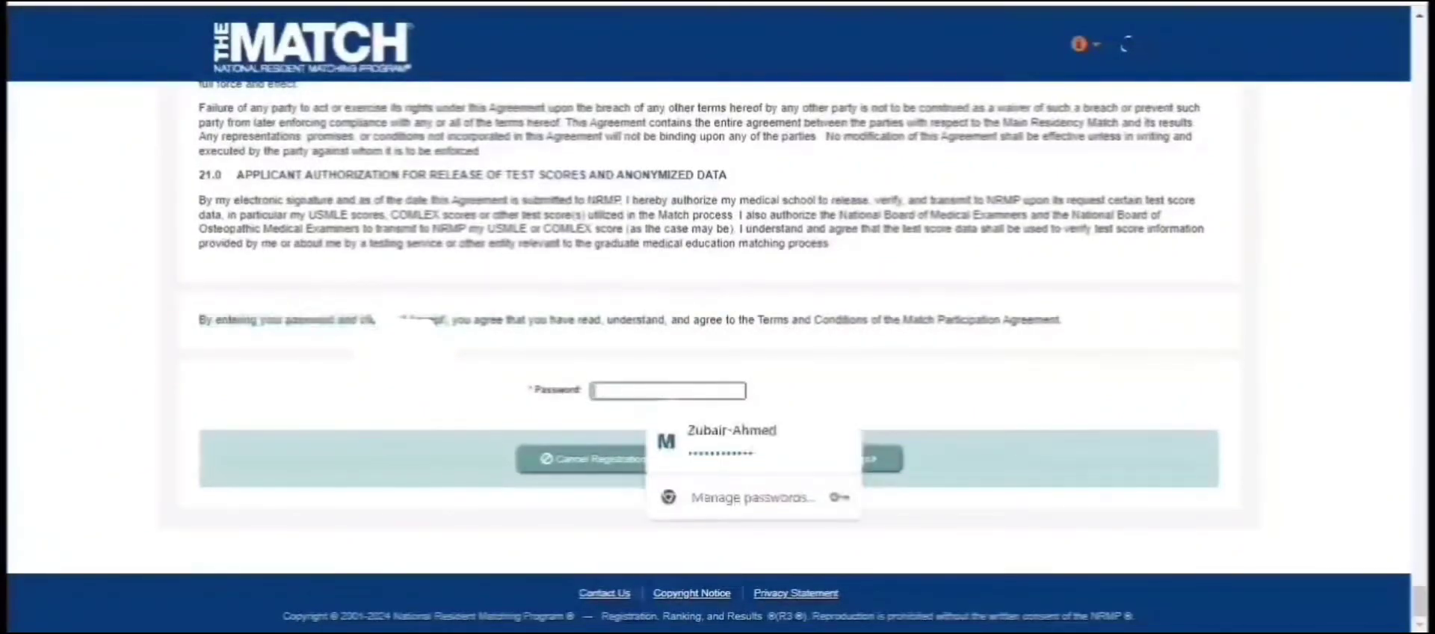
type("•")
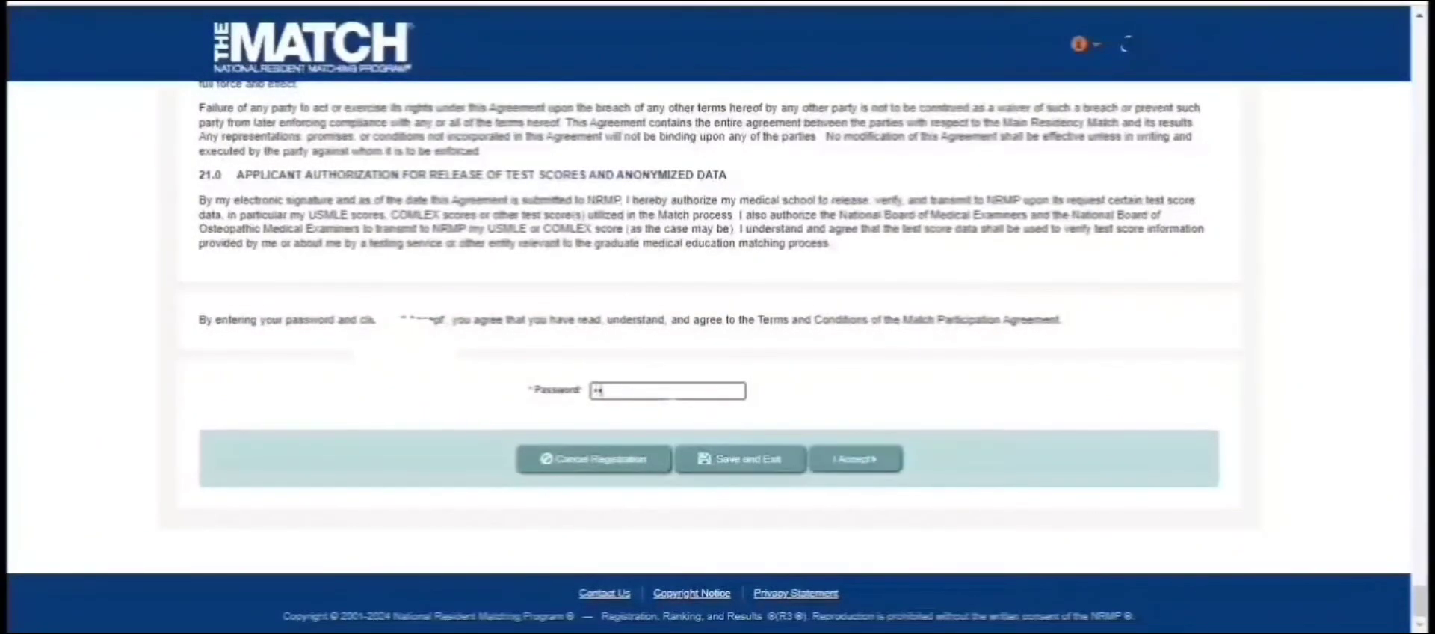
type("••••••••")
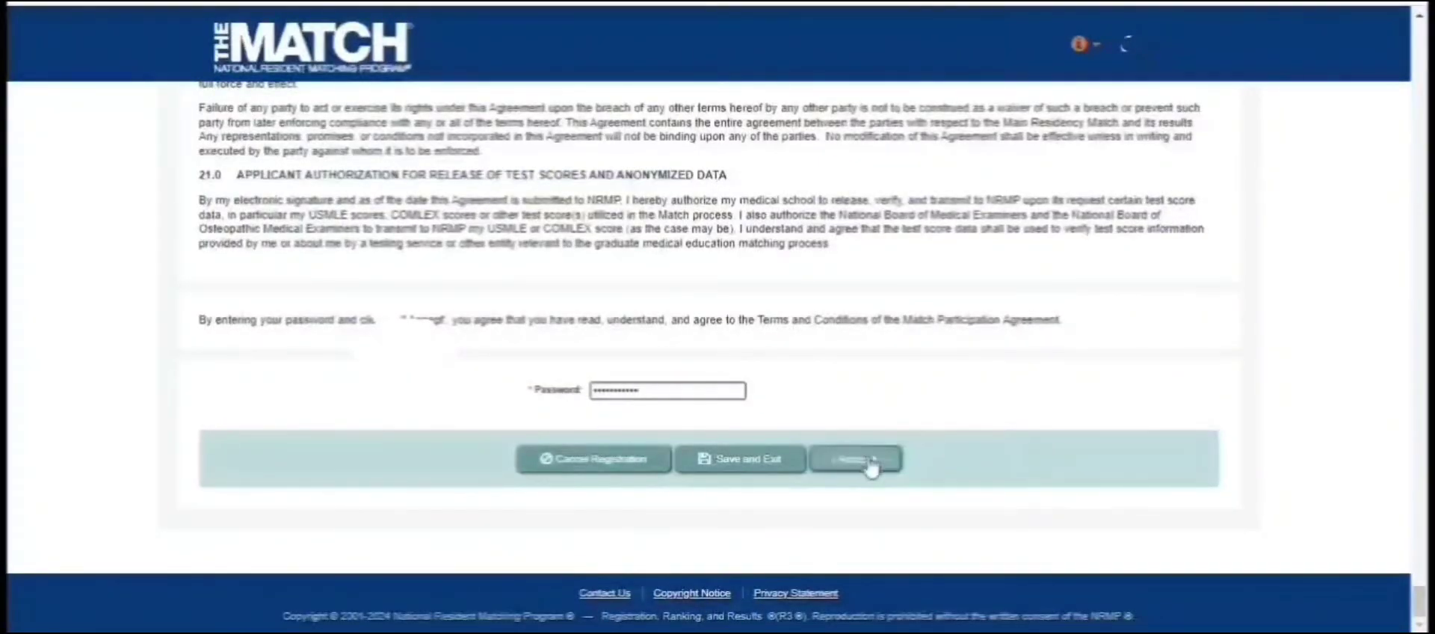
left_click(872, 462)
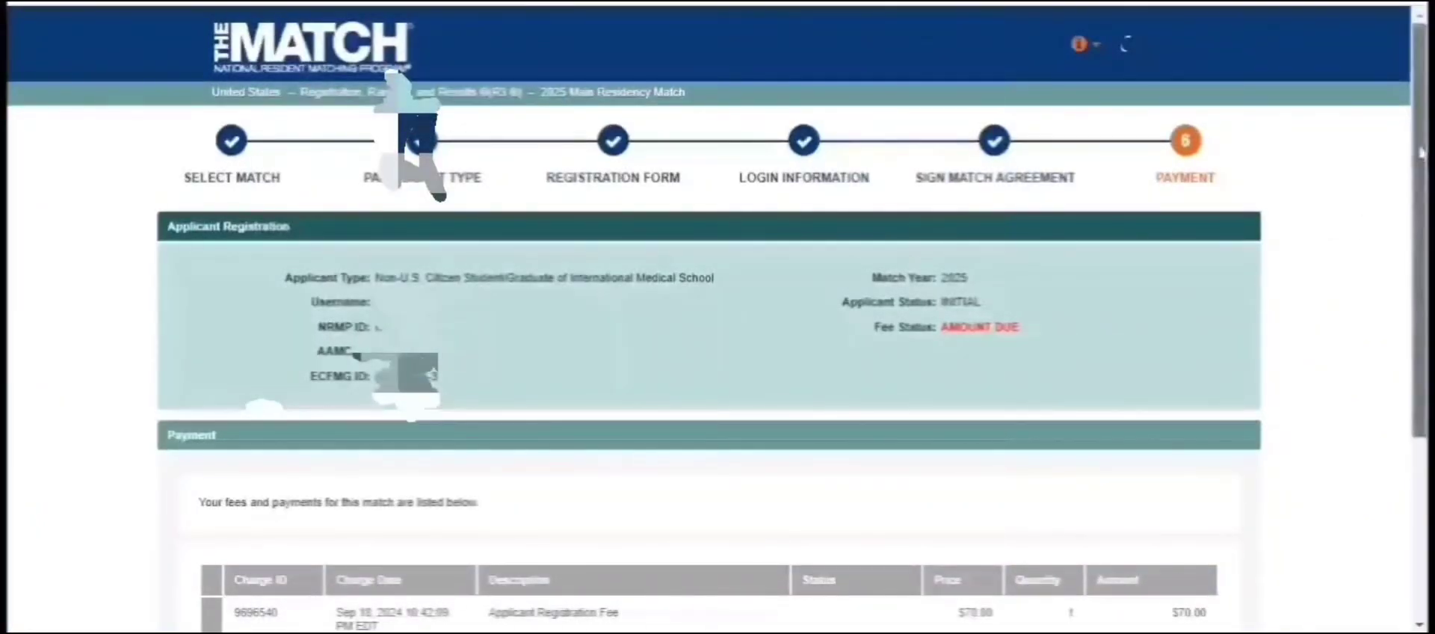
Review the applicant registration fee charge and continue to the billing details.
left_click_drag(1420, 152, 1420, 287)
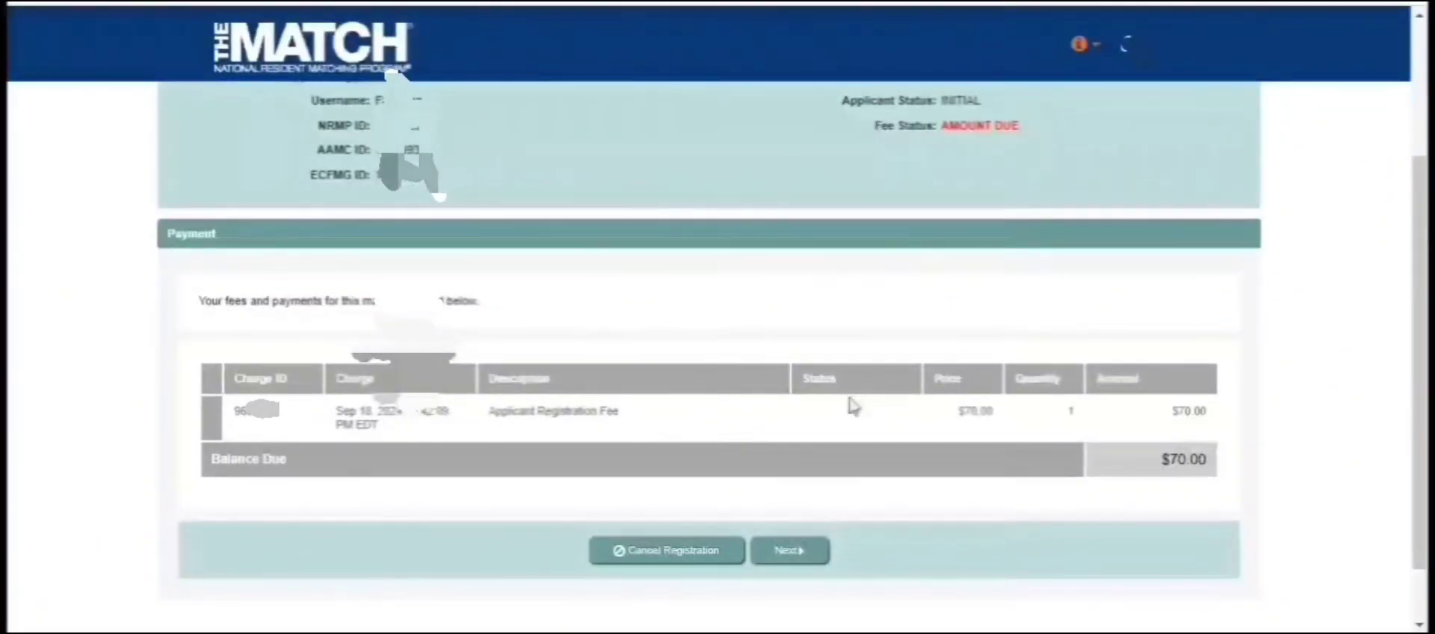
left_click_drag(997, 412, 958, 413)
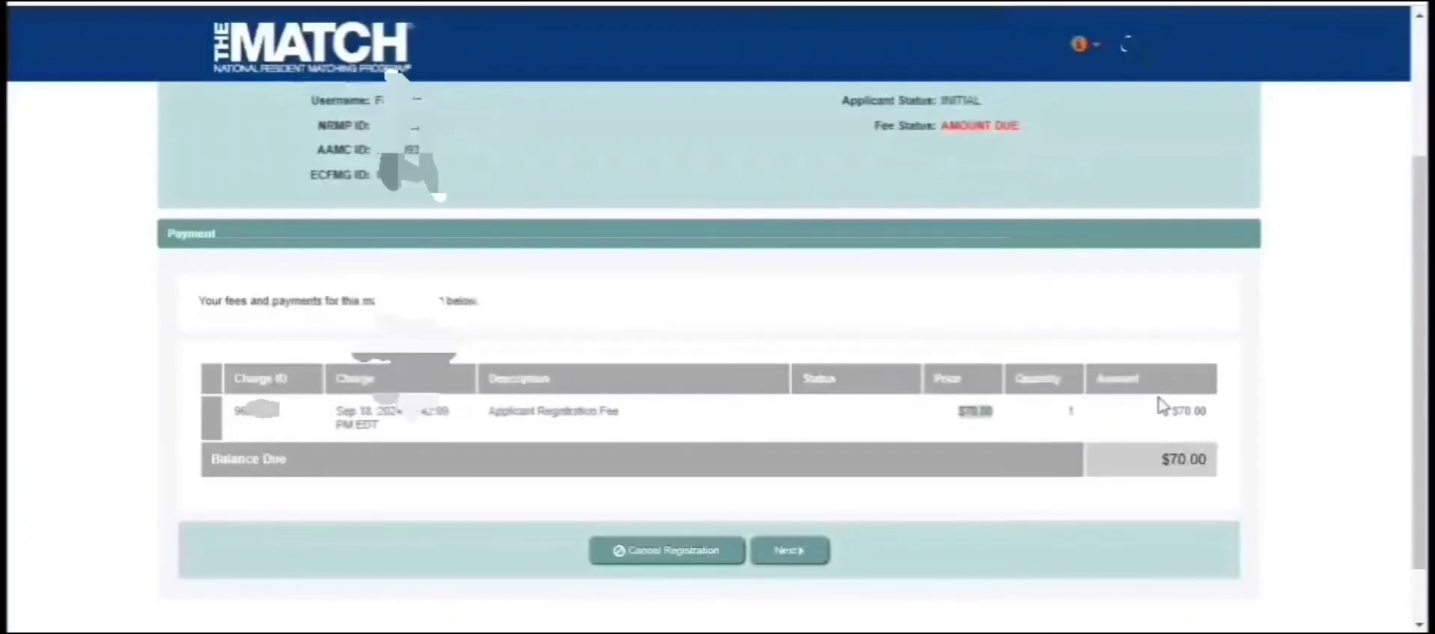
left_click(798, 553)
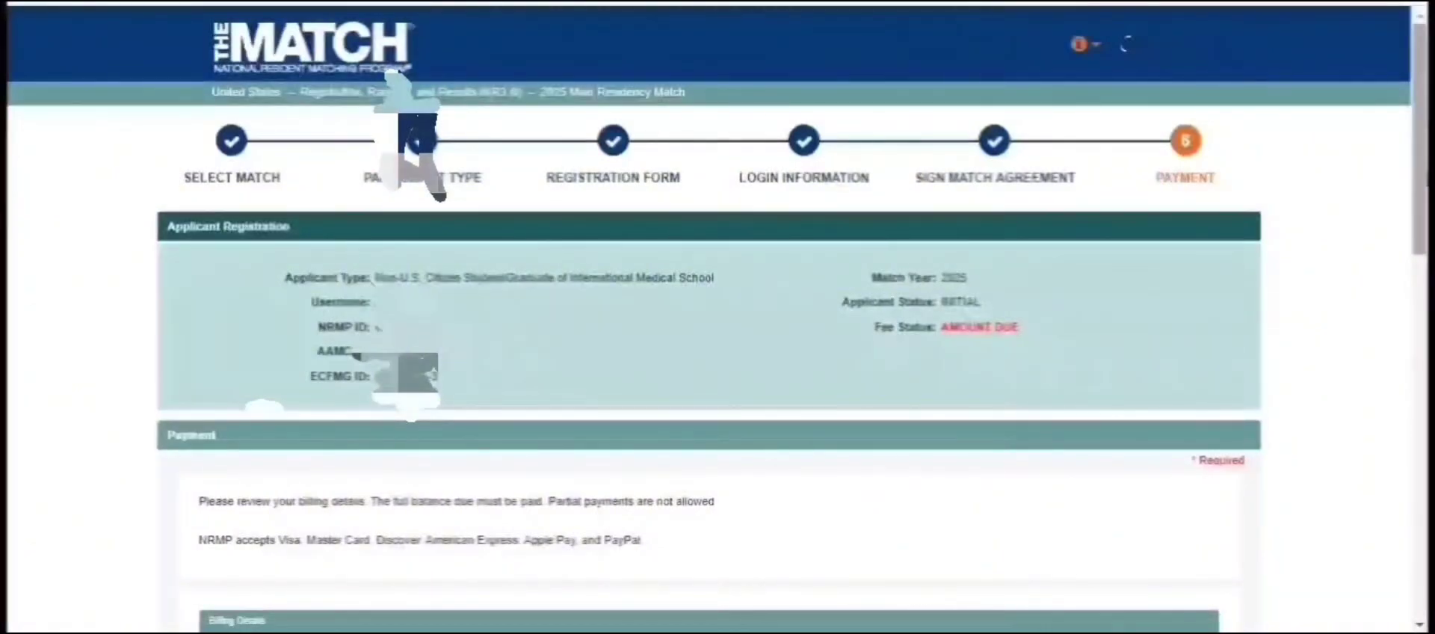
Examine the credit or debit card fields and the transaction authorization terms on the payment page.
left_click_drag(1423, 140, 1425, 338)
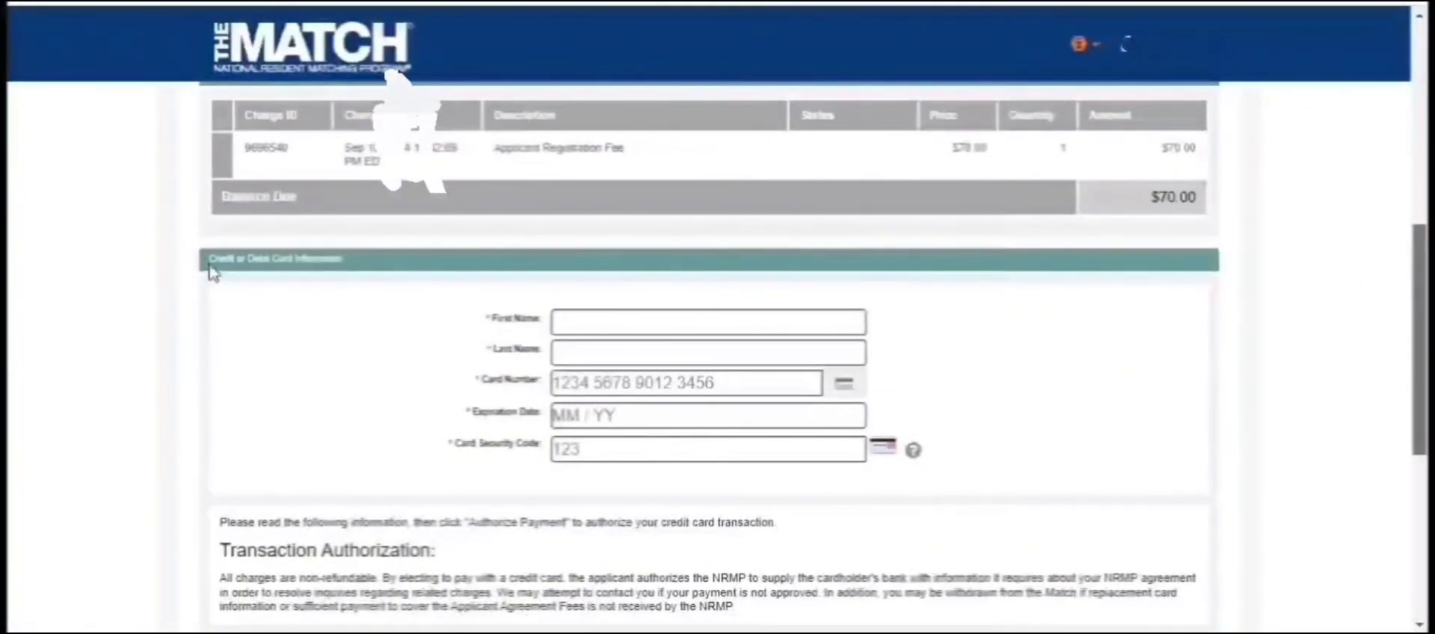
left_click_drag(211, 267, 321, 275)
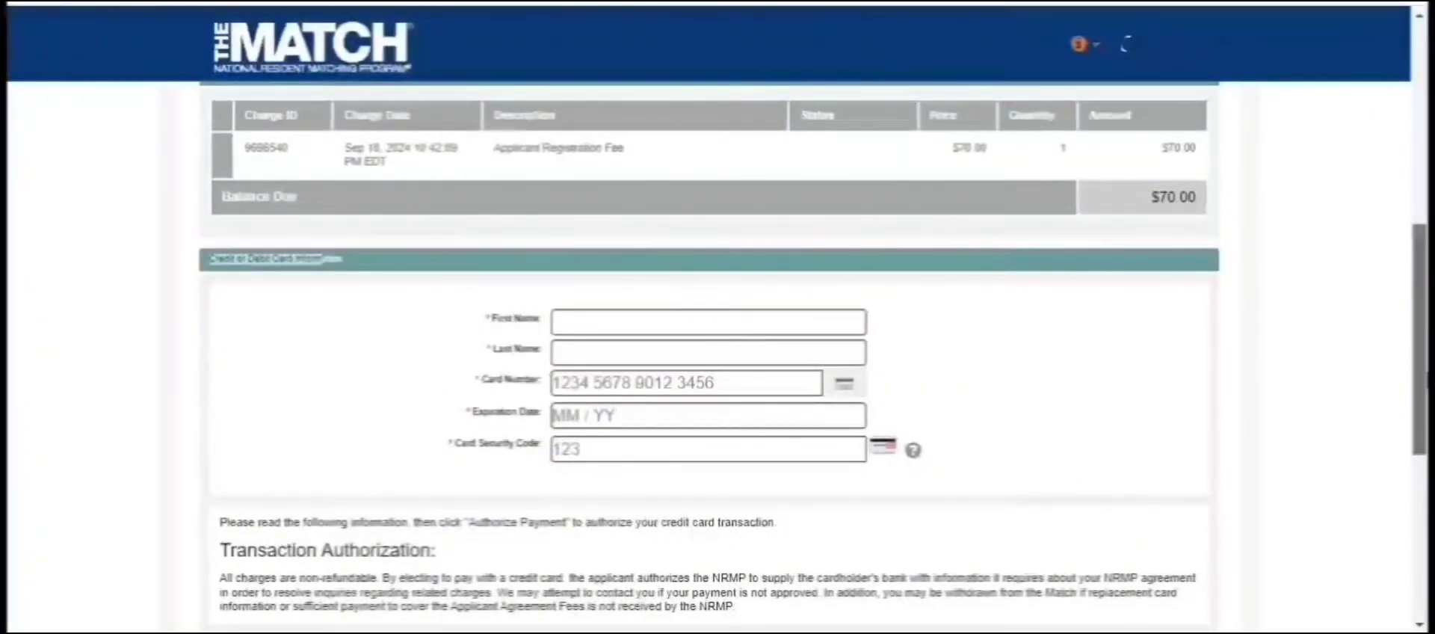
scroll(1304, 426, "down", 2)
scroll(709, 351, "down", 1)
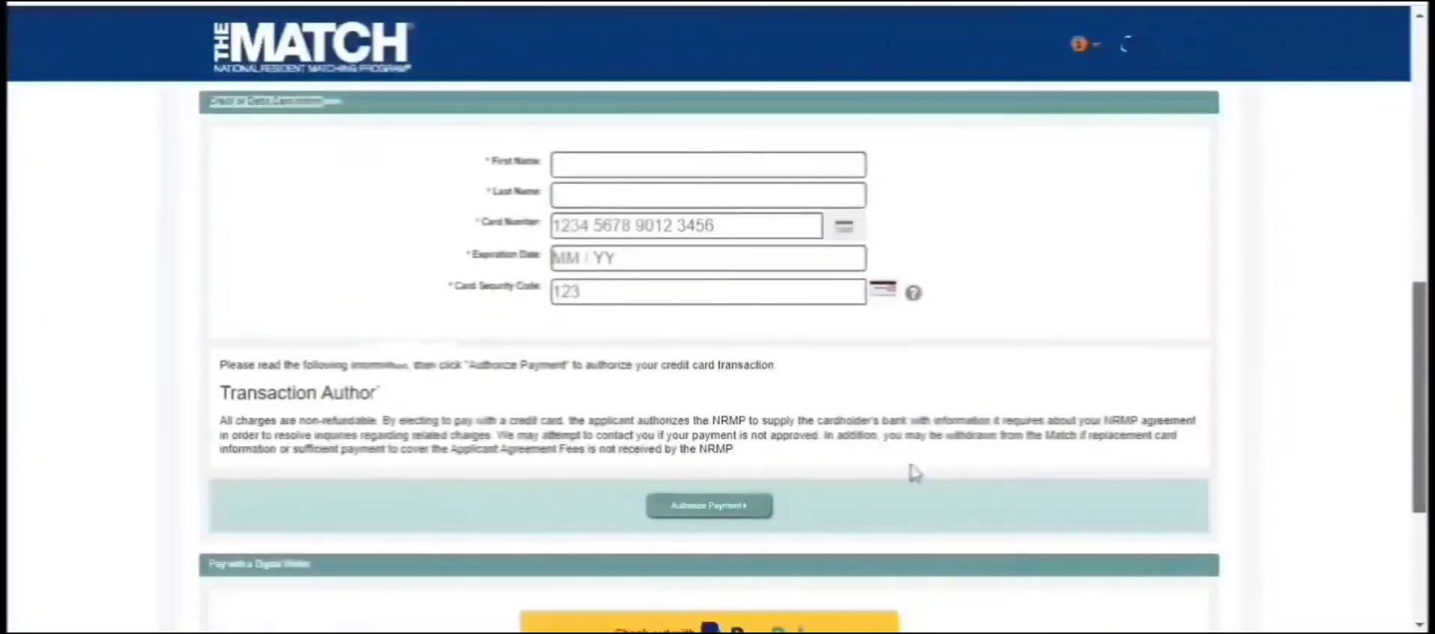